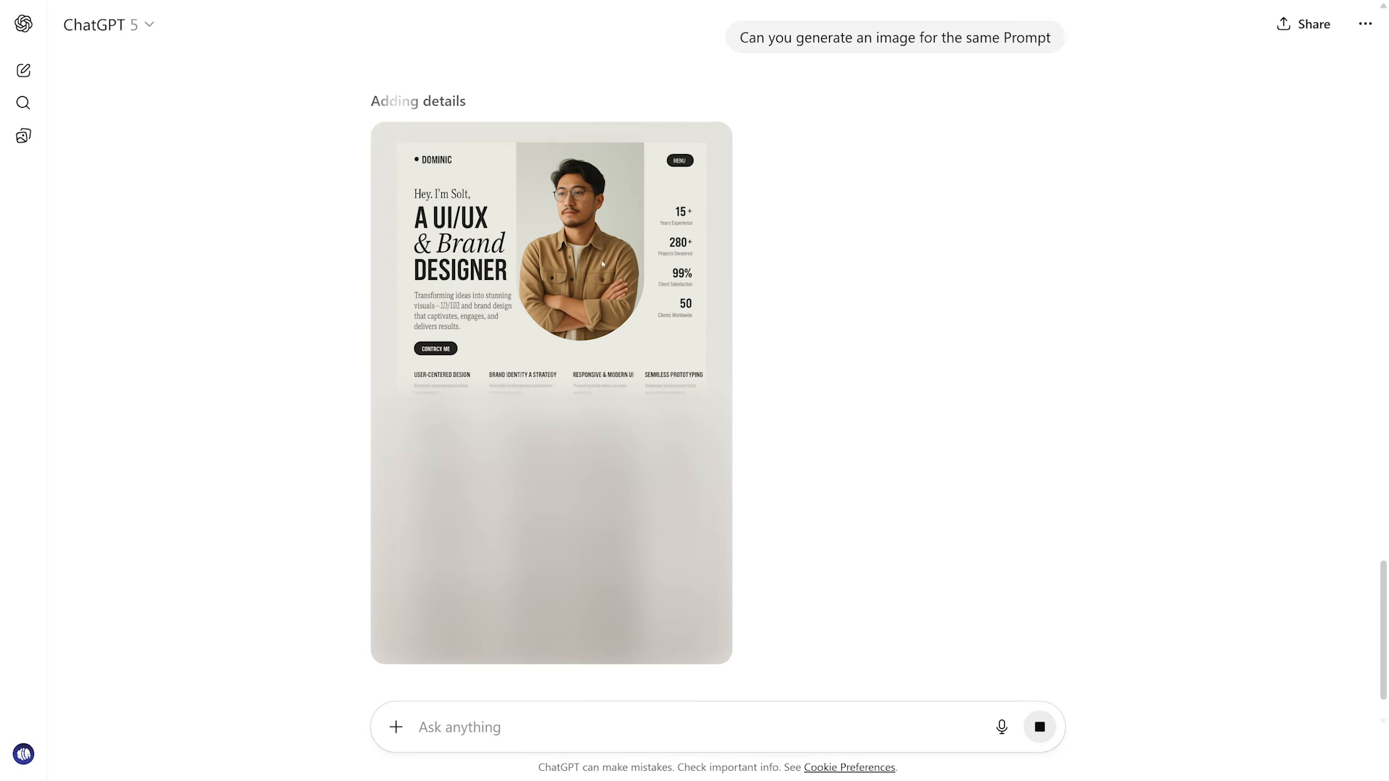
Go back through the ChatGPT conversation to the JSON prompt describing the page's header and hero section.
{"action": "scroll", "coordinate": [652, 290], "scroll_direction": "up", "scroll_amount": 15}
{"action": "scroll", "coordinate": [676, 291], "scroll_direction": "up", "scroll_amount": 1}
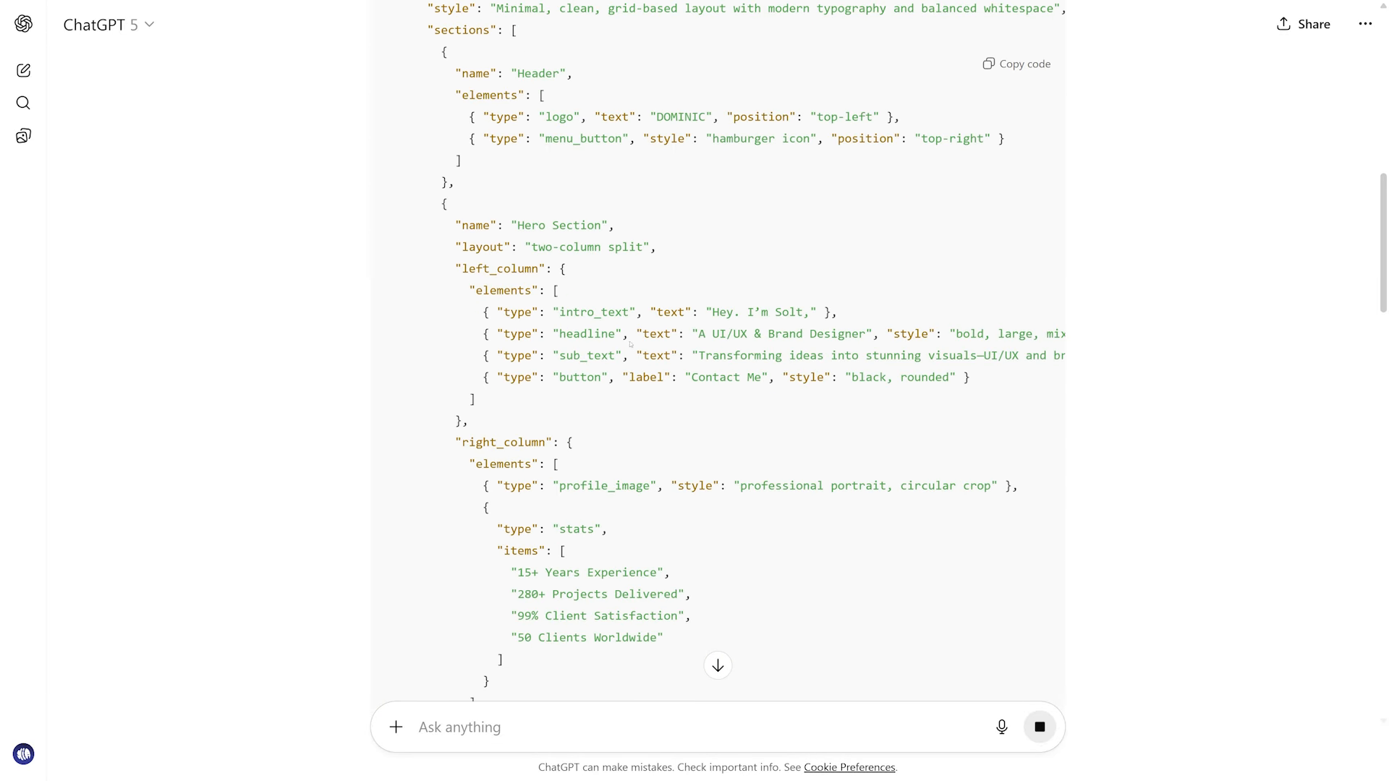
{"action": "scroll", "coordinate": [677, 331], "scroll_direction": "up", "scroll_amount": 5}
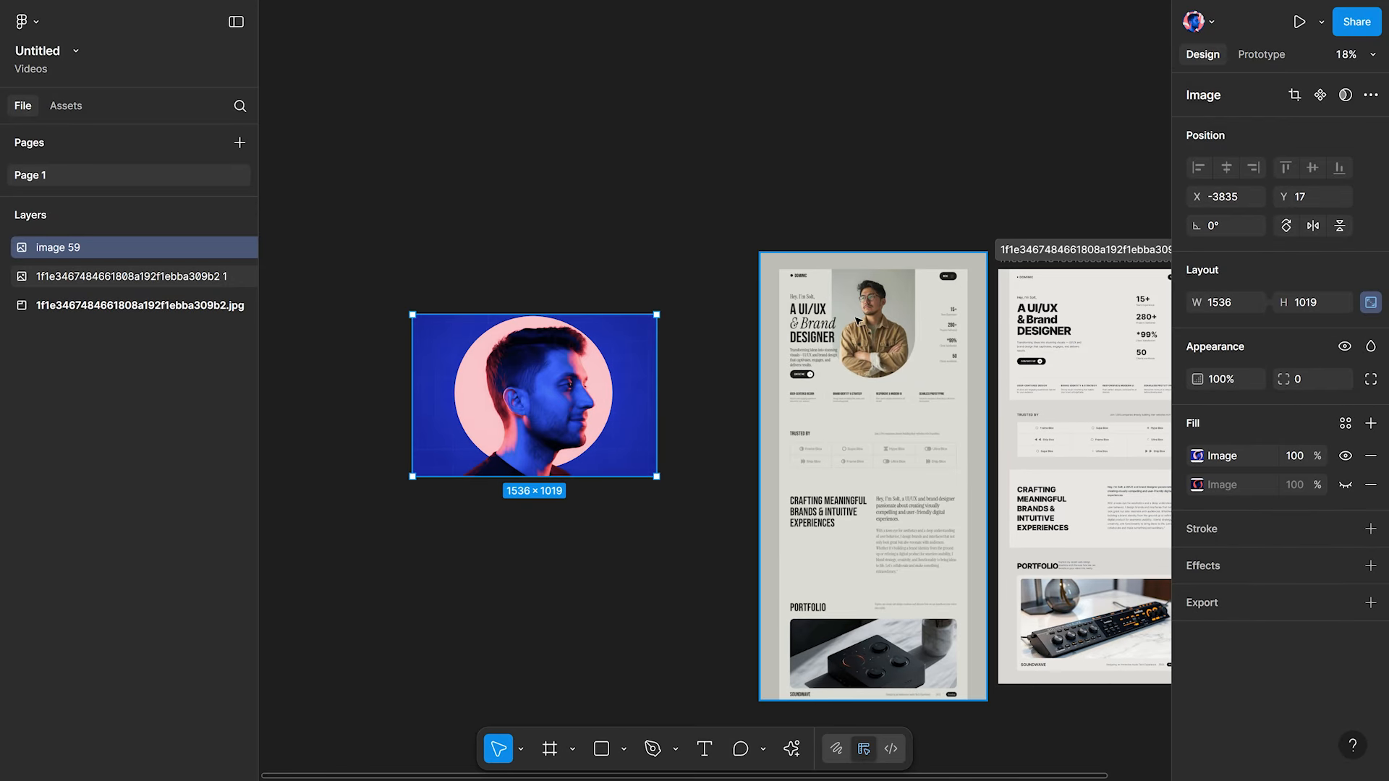
In Figma, boost the resolution of the tall portfolio page image with the man in the tan shirt.
{"action": "scroll", "coordinate": [874, 330], "scroll_direction": "up", "scroll_amount": 5}
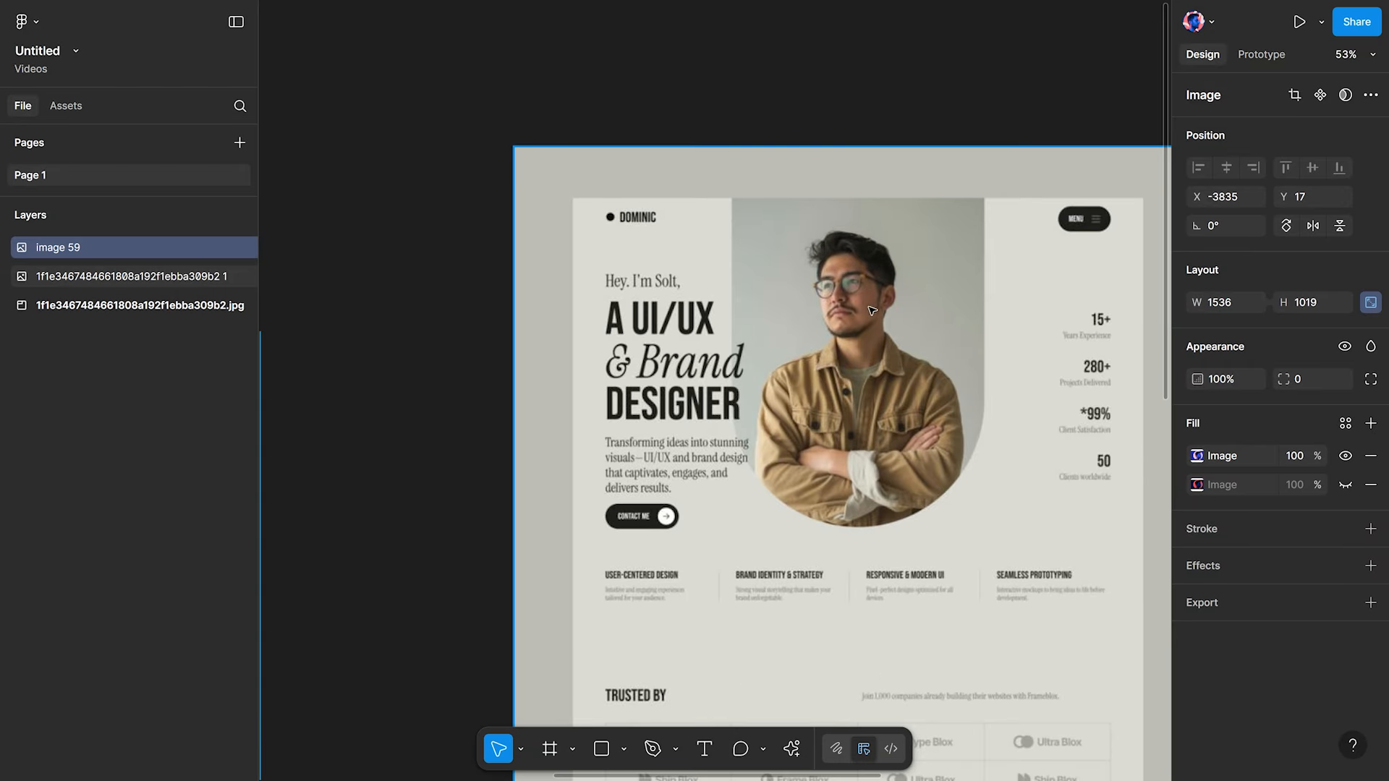
{"action": "scroll", "coordinate": [877, 339], "scroll_direction": "down", "scroll_amount": 5}
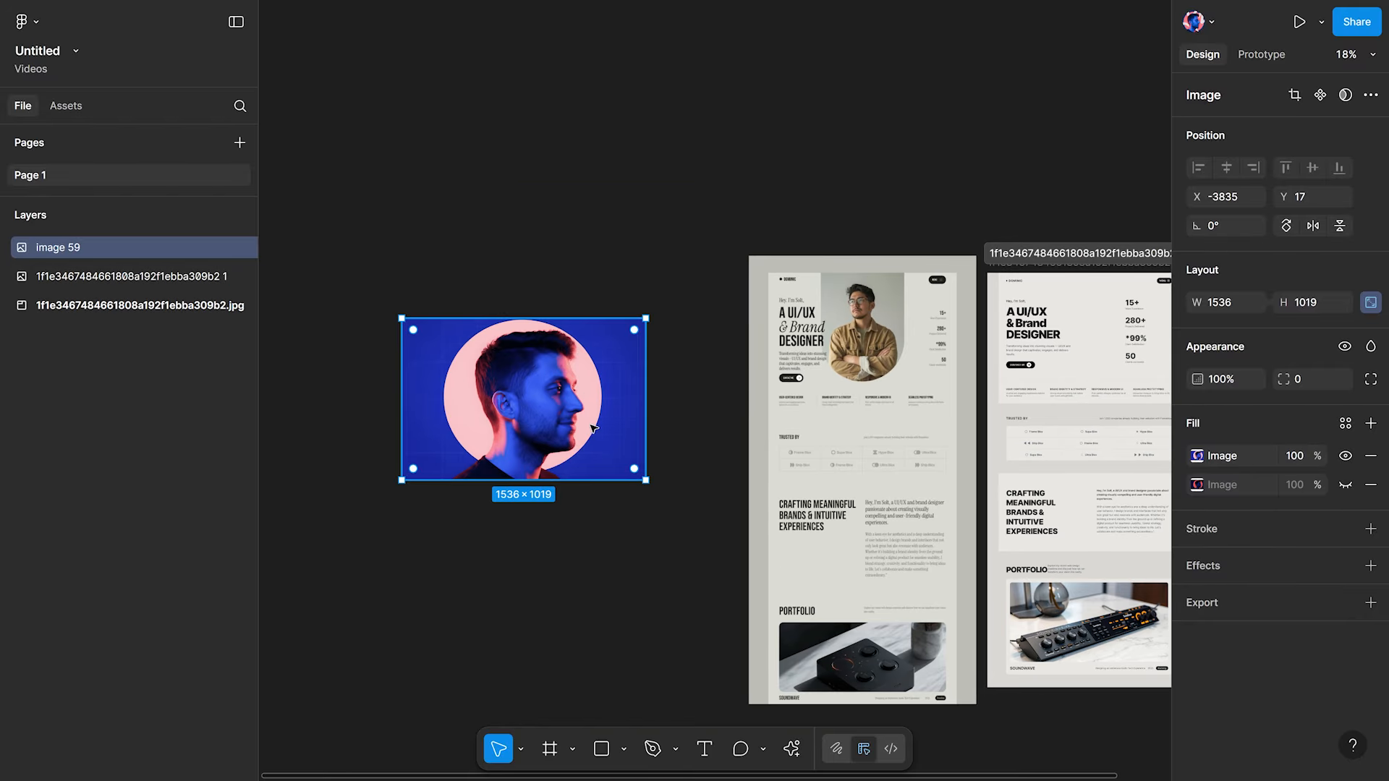
{"action": "scroll", "coordinate": [941, 319], "scroll_direction": "up", "scroll_amount": 2}
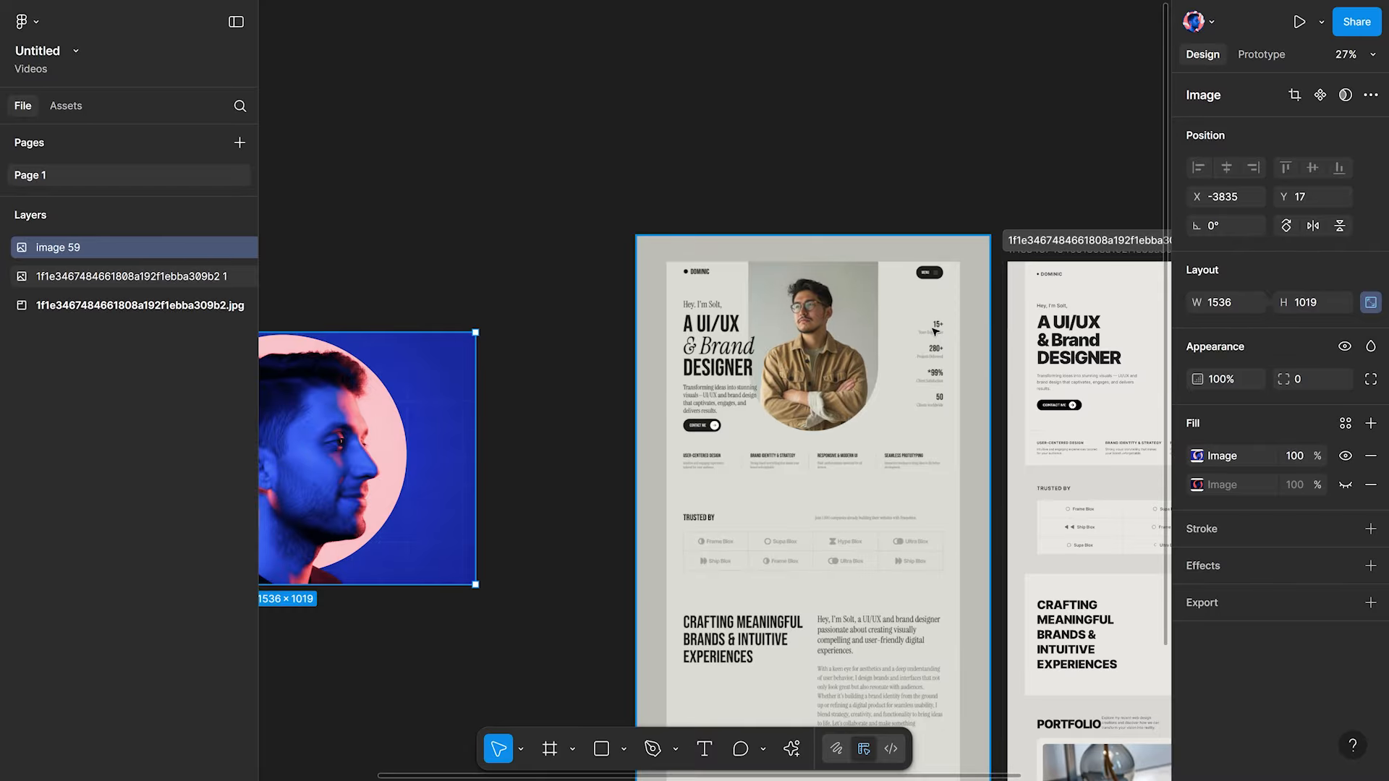
{"action": "left_click", "coordinate": [966, 391]}
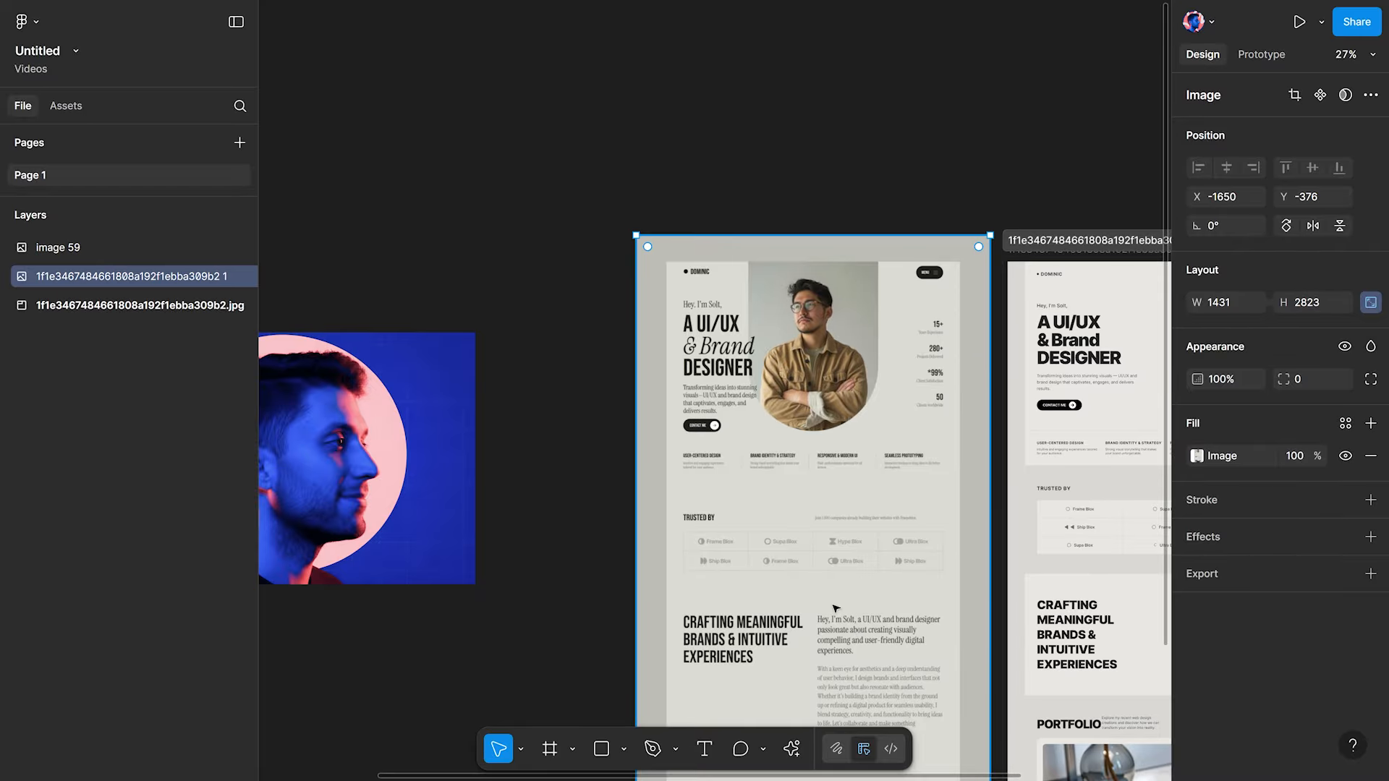
{"action": "scroll", "coordinate": [856, 590], "scroll_direction": "down", "scroll_amount": 3}
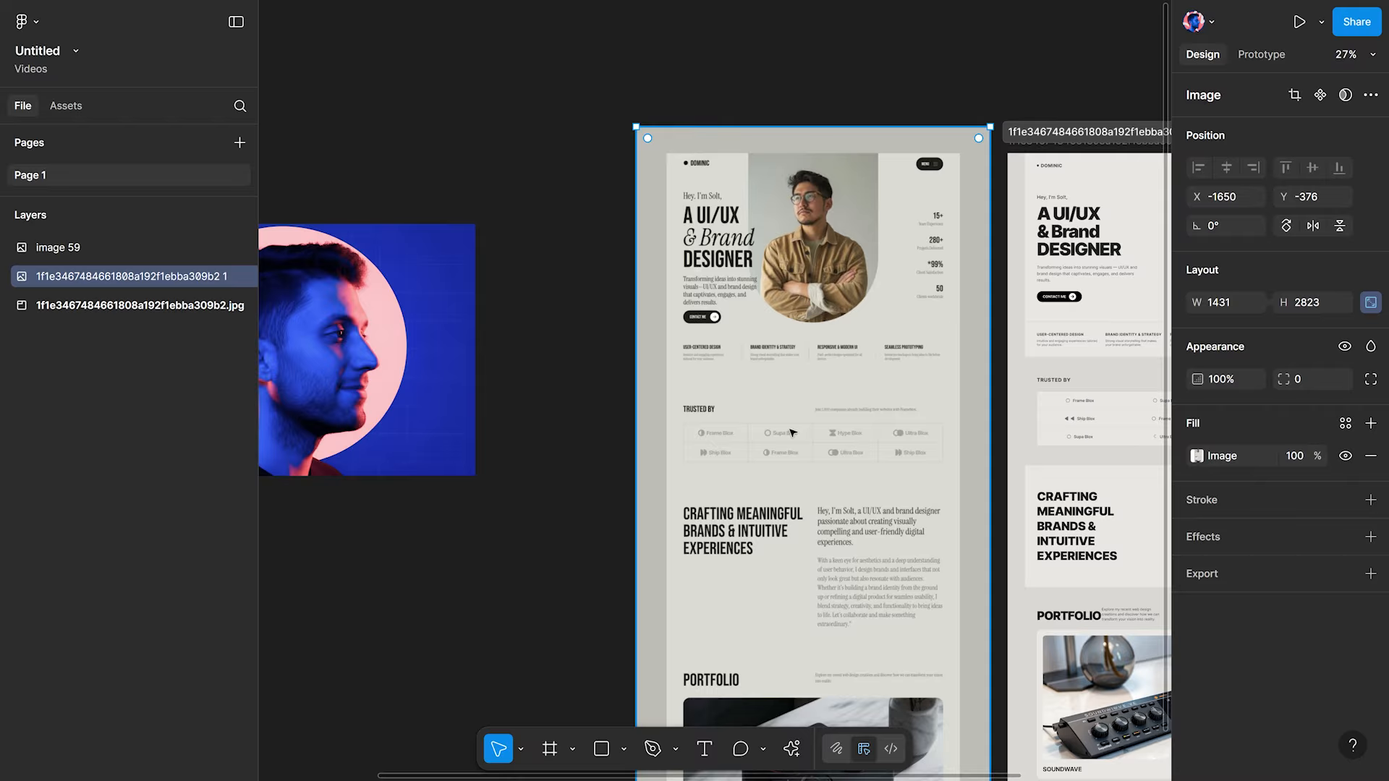
{"action": "left_click", "coordinate": [792, 752]}
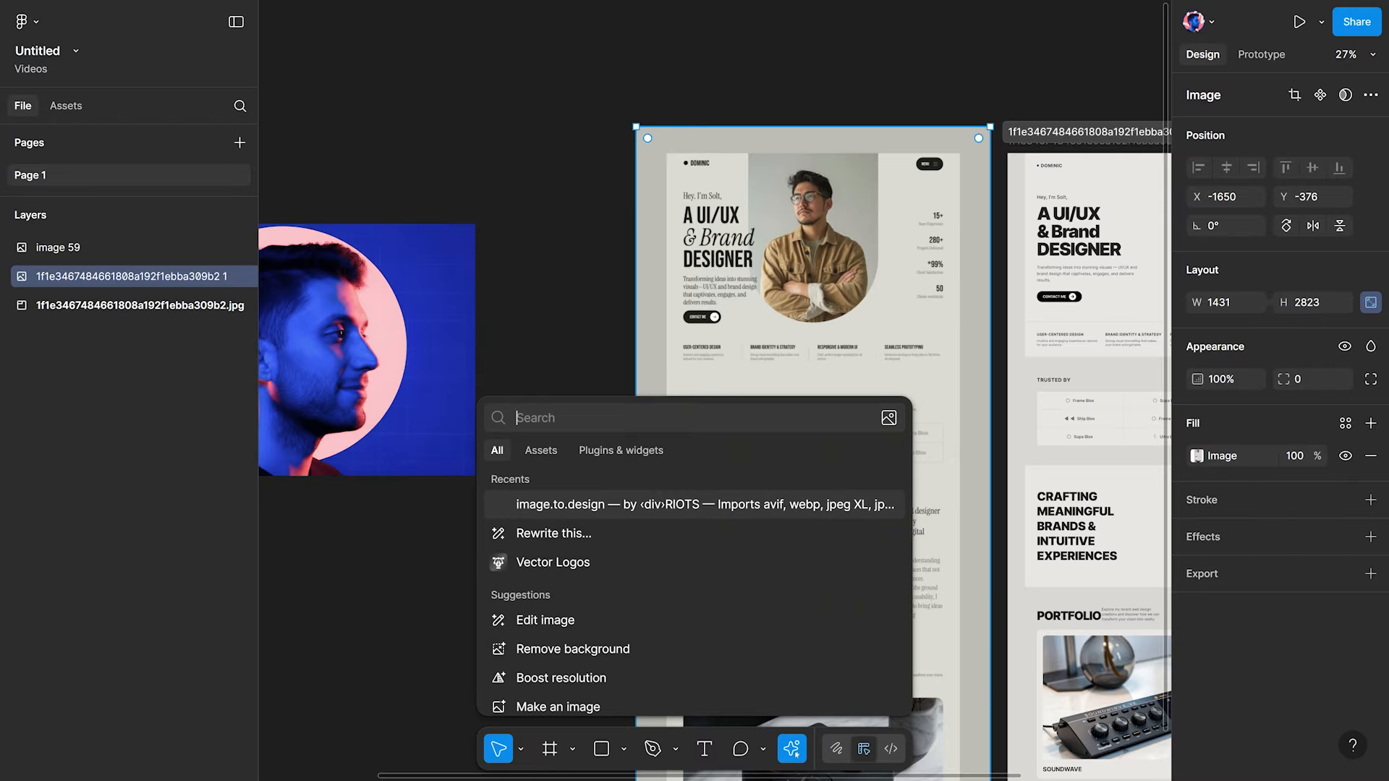
{"action": "left_click", "coordinate": [608, 677]}
{"action": "scroll", "coordinate": [781, 217], "scroll_direction": "up", "scroll_amount": 10}
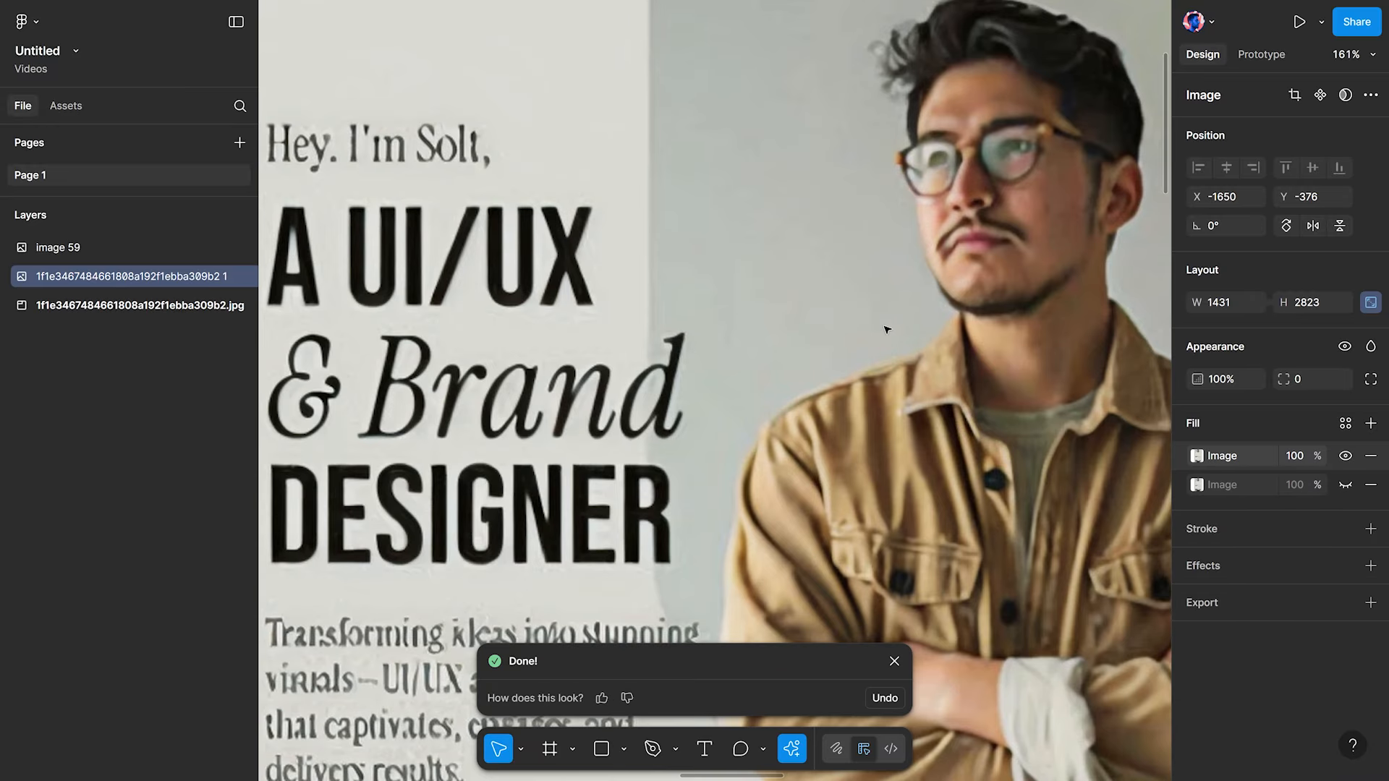
{"action": "scroll", "coordinate": [884, 330], "scroll_direction": "down", "scroll_amount": 10}
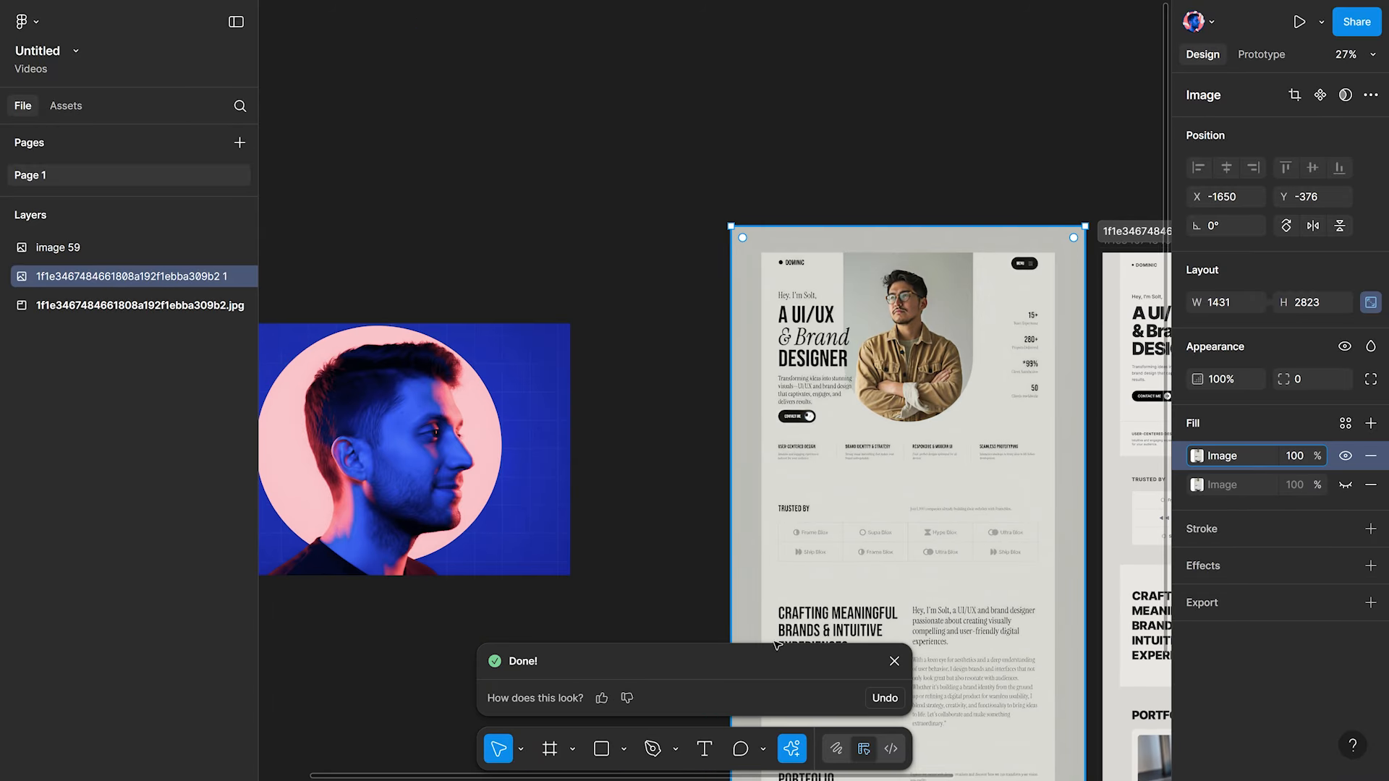
{"action": "left_click", "coordinate": [894, 661]}
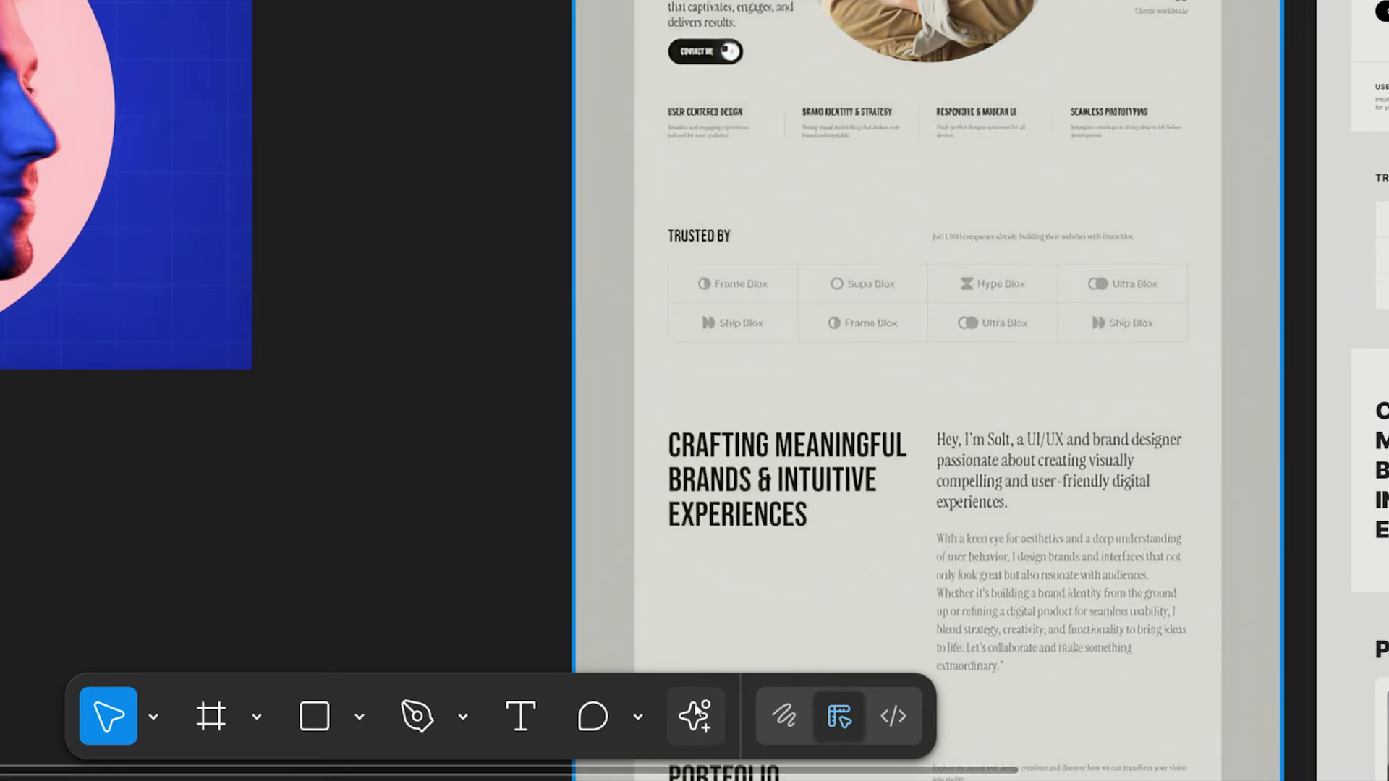
Try an AI edit of the page image with the recent prompt "Change the portrait image in the hero section with attached image", attaching the blue-and-pink portrait.
{"action": "left_click", "coordinate": [792, 749]}
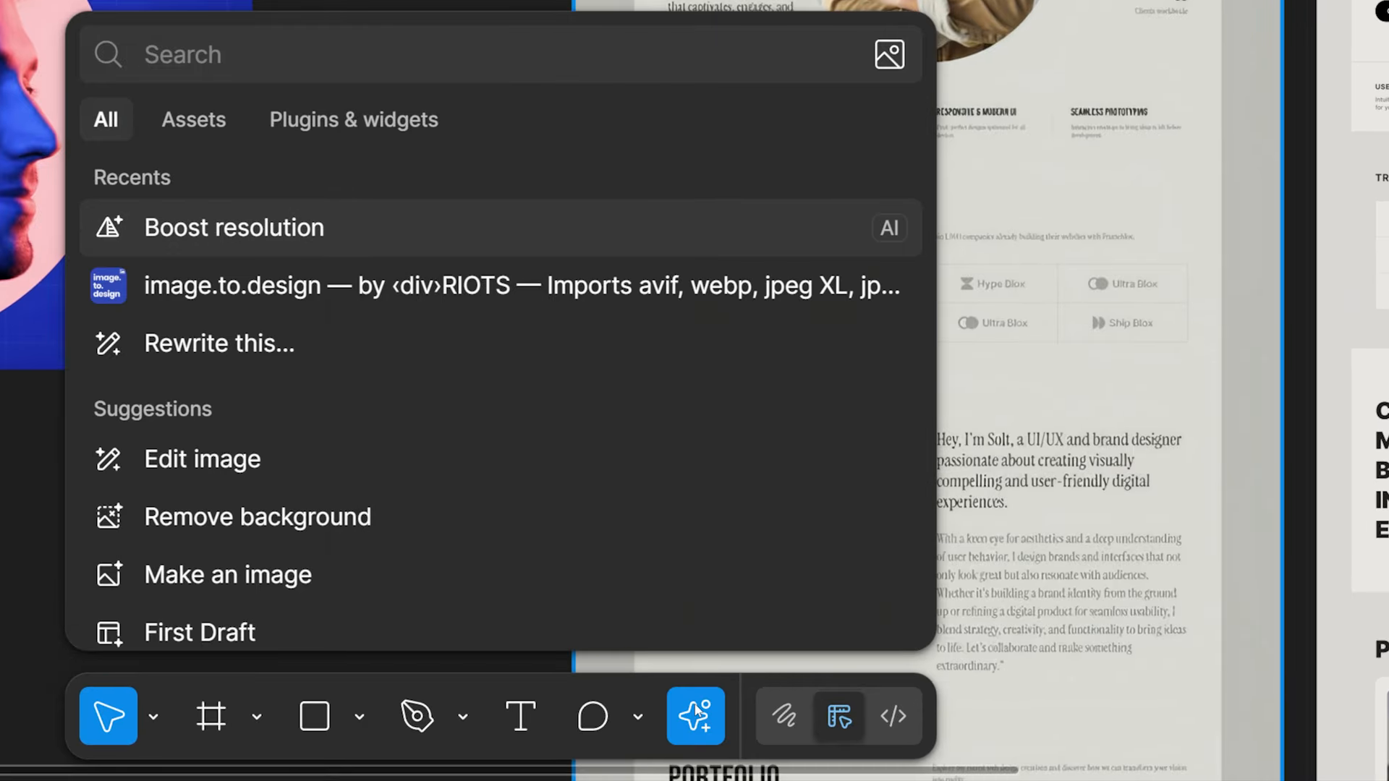
{"action": "left_click", "coordinate": [281, 461]}
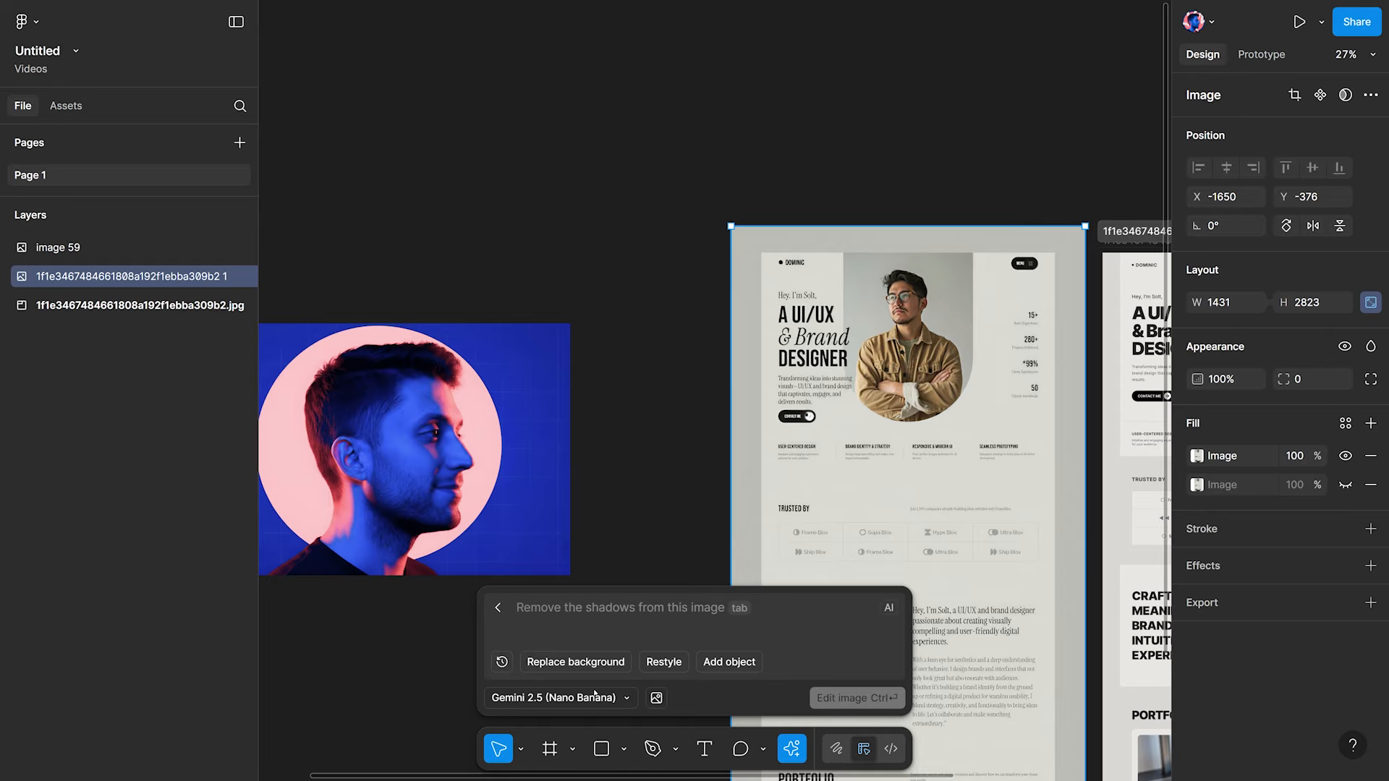
{"action": "left_click", "coordinate": [657, 698]}
{"action": "mouse_move", "coordinate": [541, 655]}
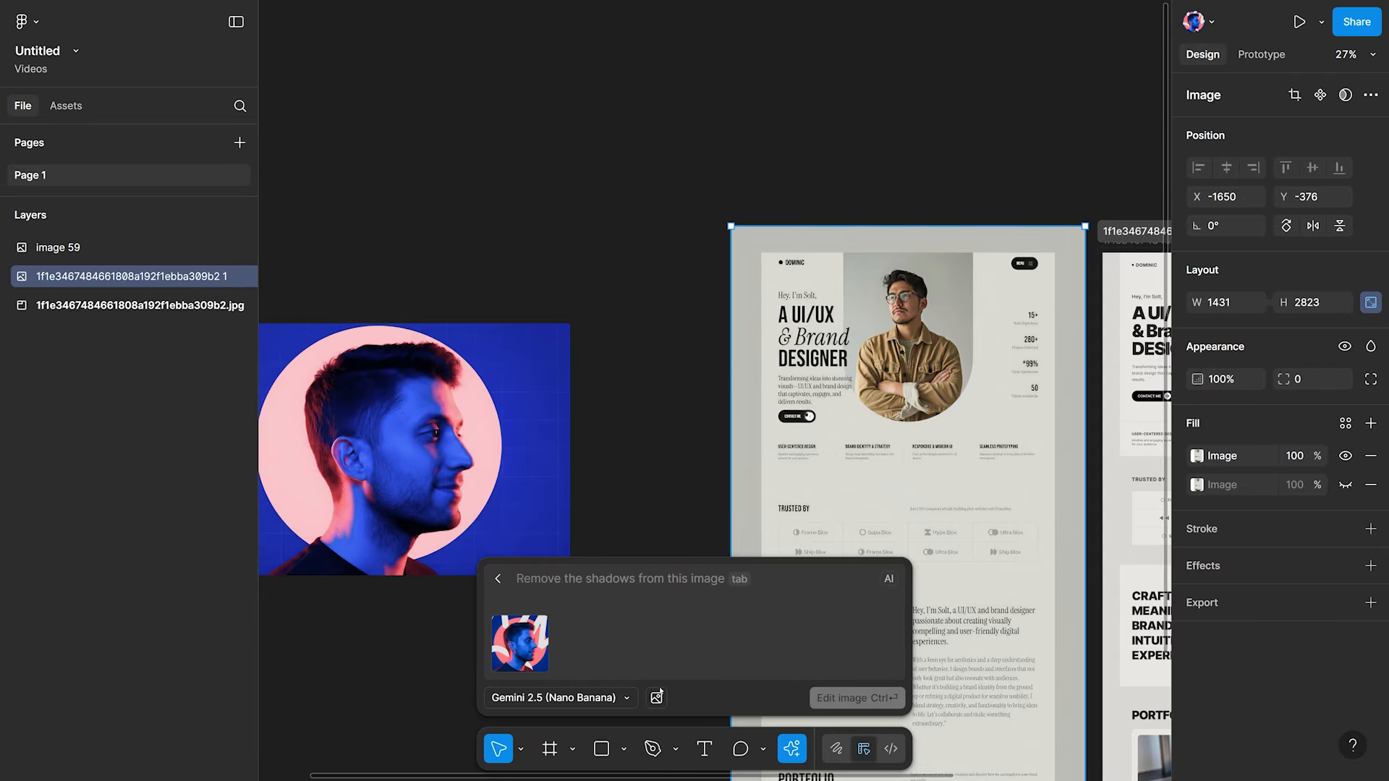
{"action": "left_click", "coordinate": [544, 620]}
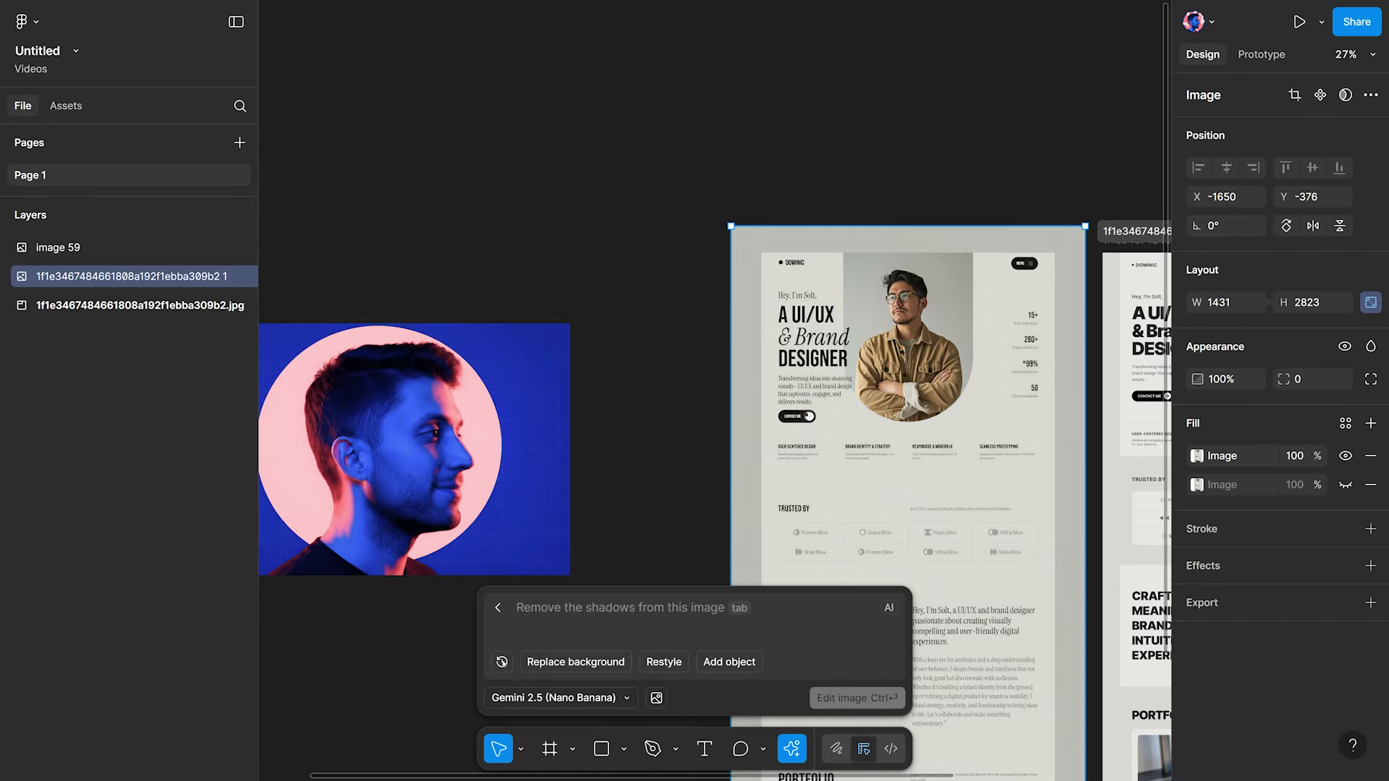
{"action": "left_click", "coordinate": [501, 662]}
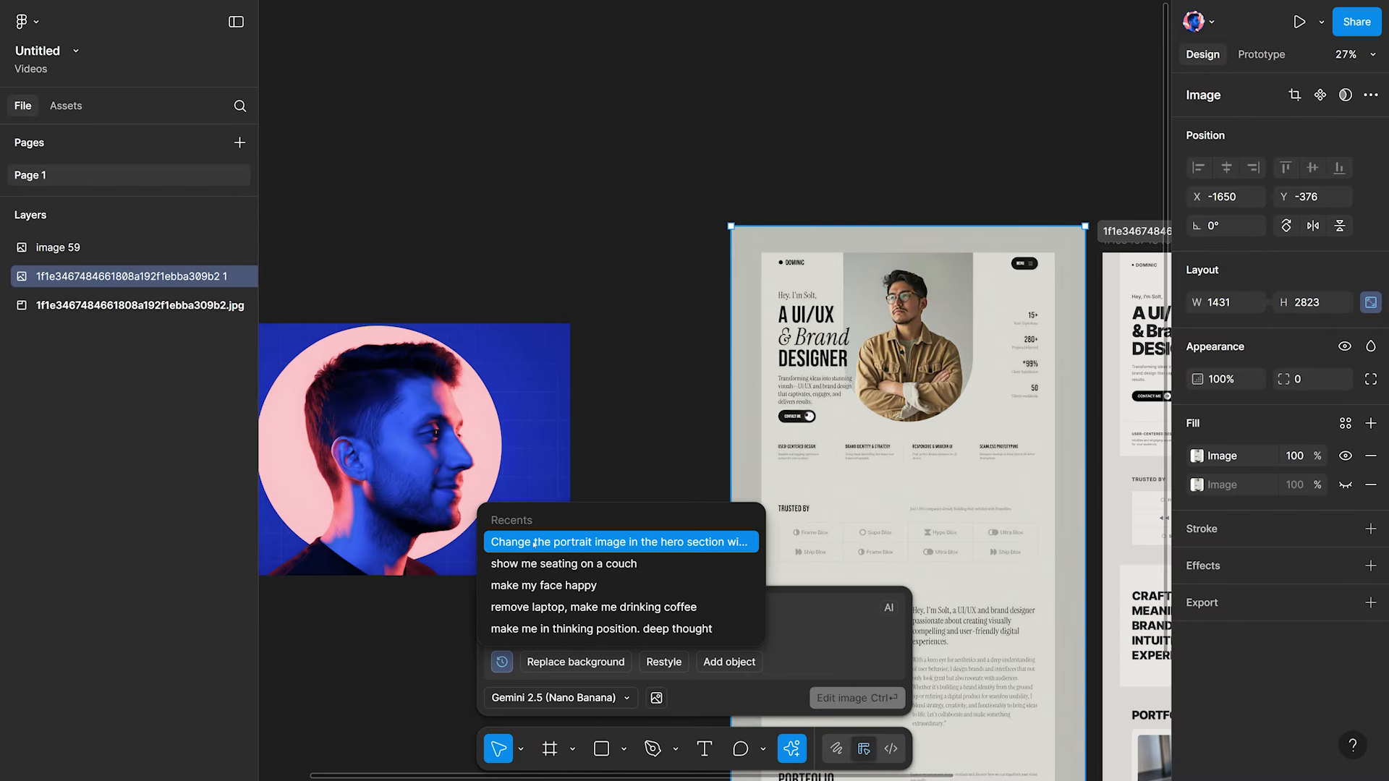
{"action": "left_click", "coordinate": [591, 545]}
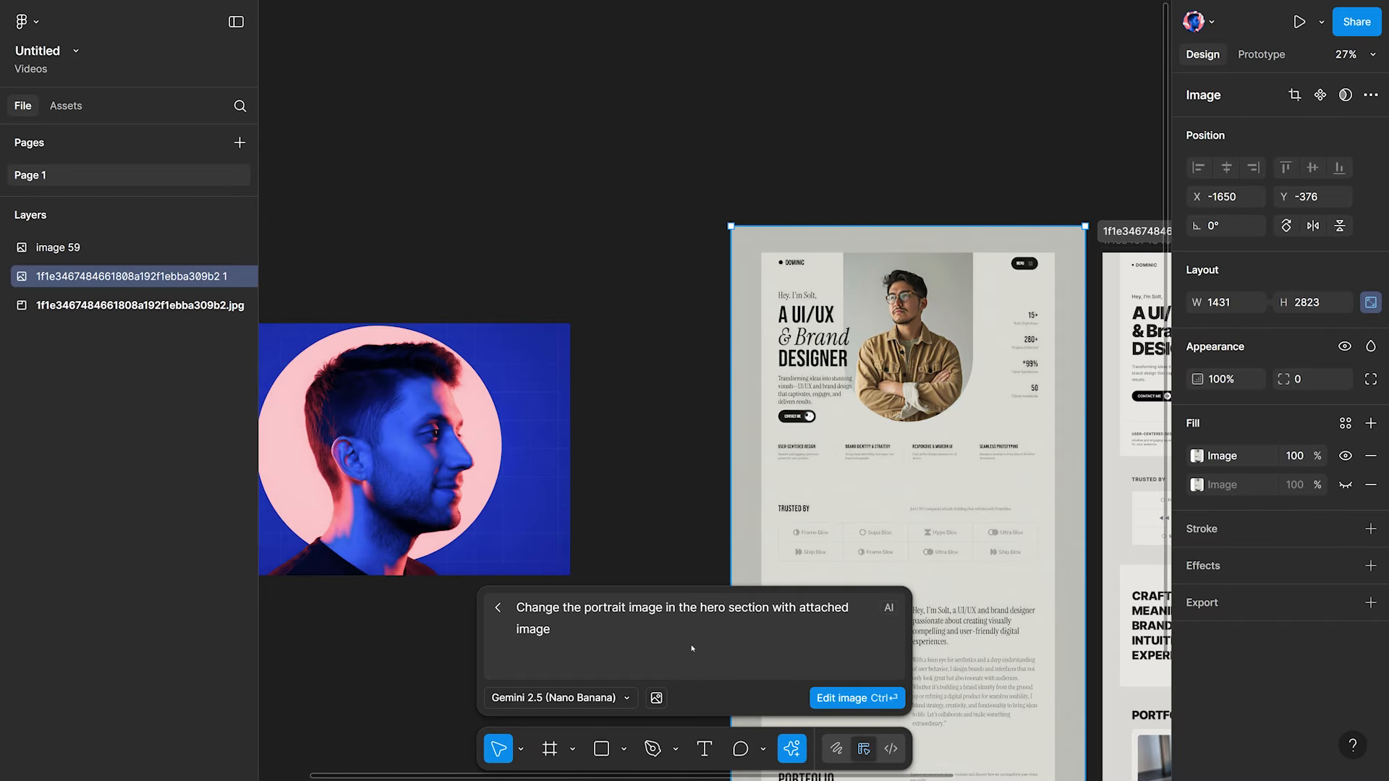
{"action": "left_click", "coordinate": [658, 698]}
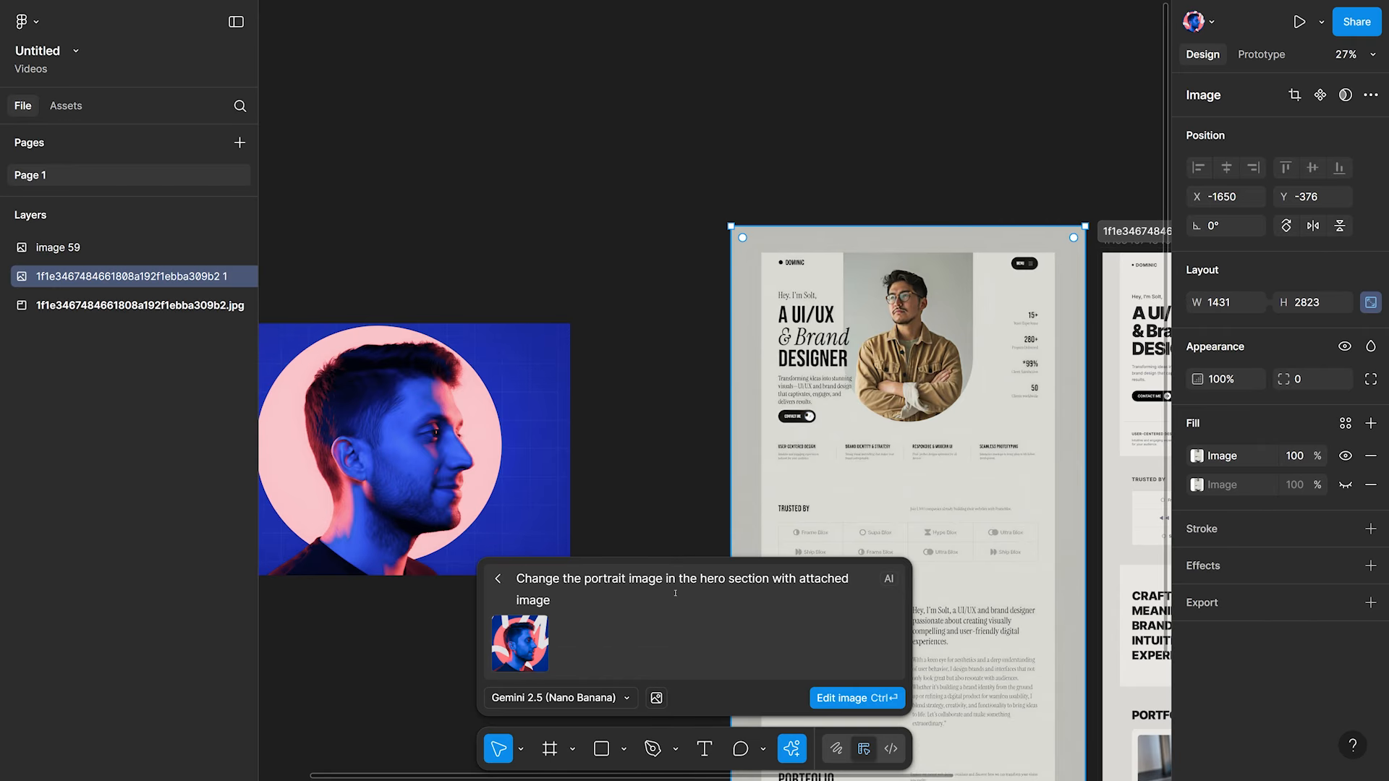
{"action": "left_click", "coordinate": [859, 699]}
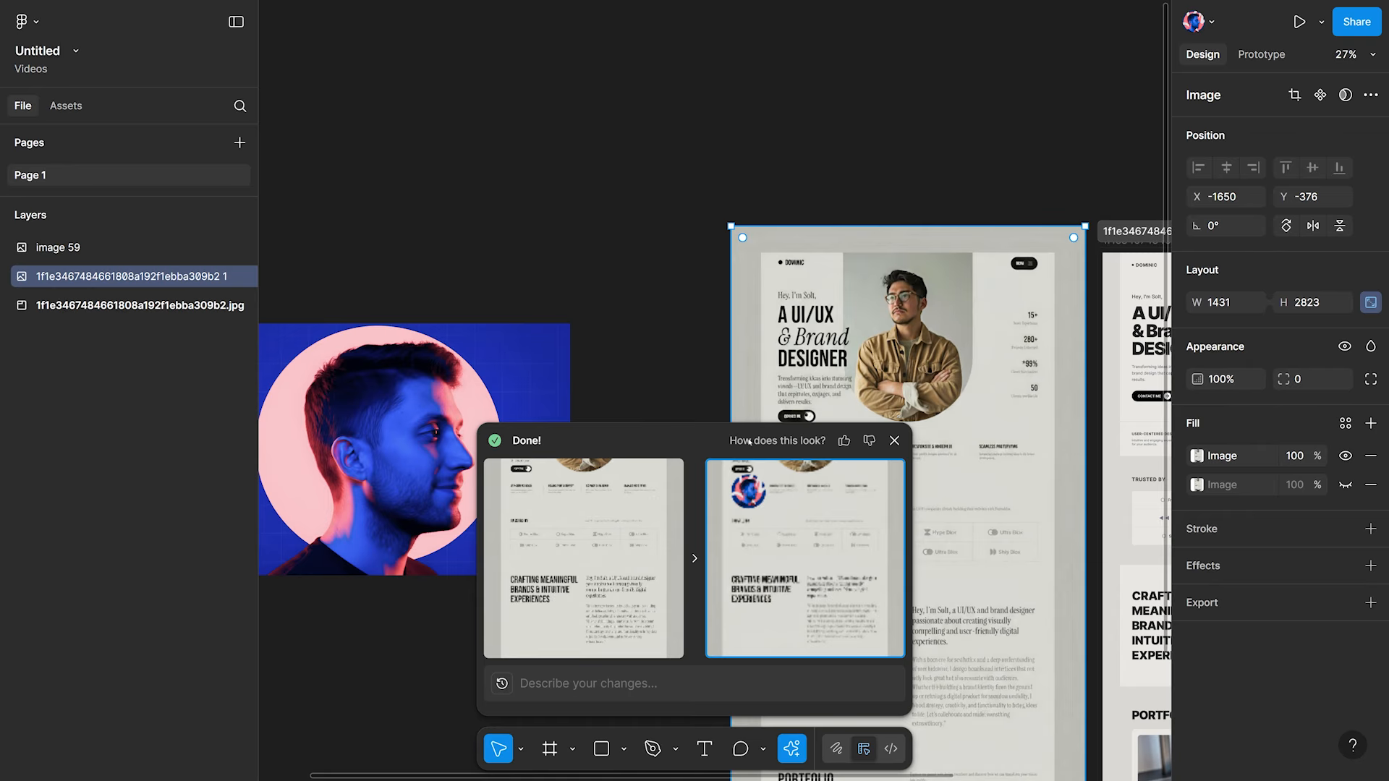
{"action": "left_click_drag", "start_coordinate": [874, 297], "coordinate": [822, 73]}
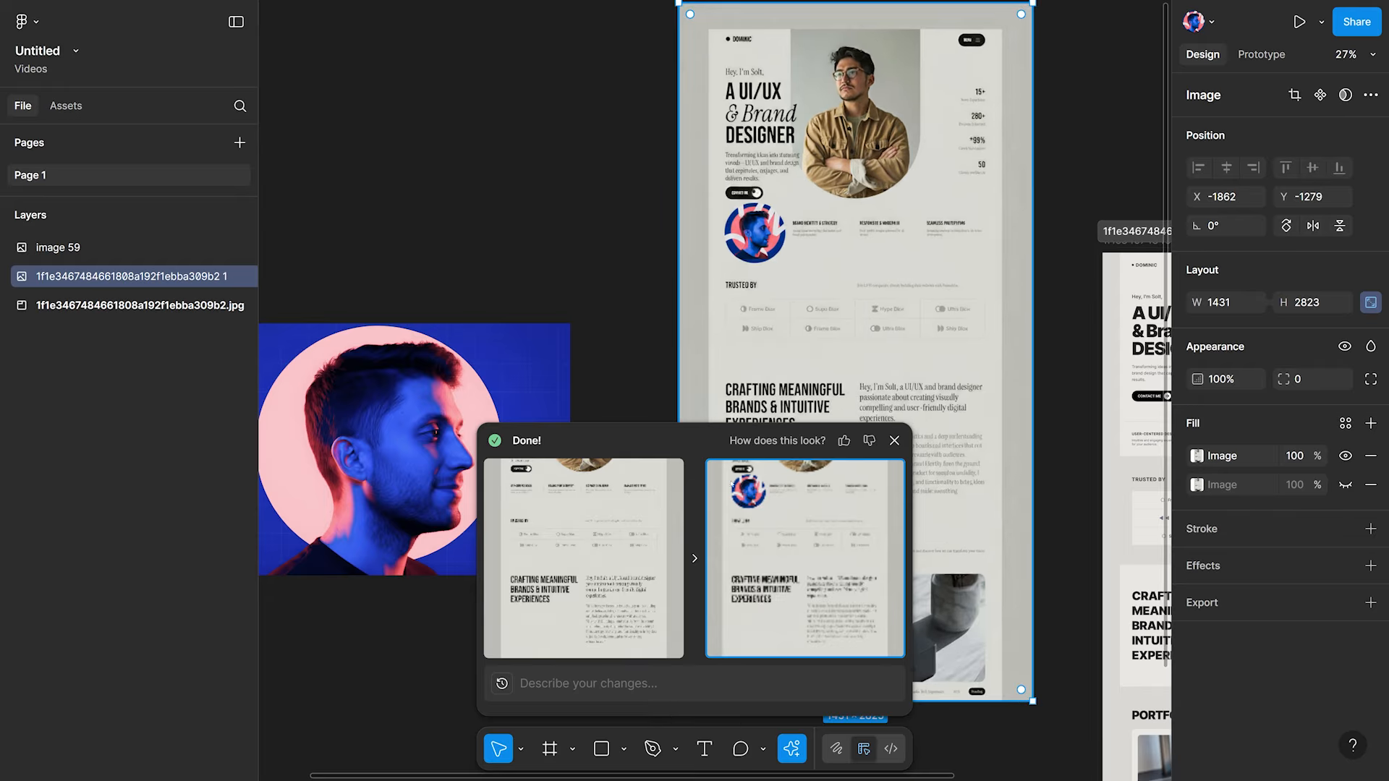
Return to the image's pre-edit version and rerun "Change the portrait image in the hero section with attached image" with the blue-and-pink portrait attached.
{"action": "left_click", "coordinate": [637, 547]}
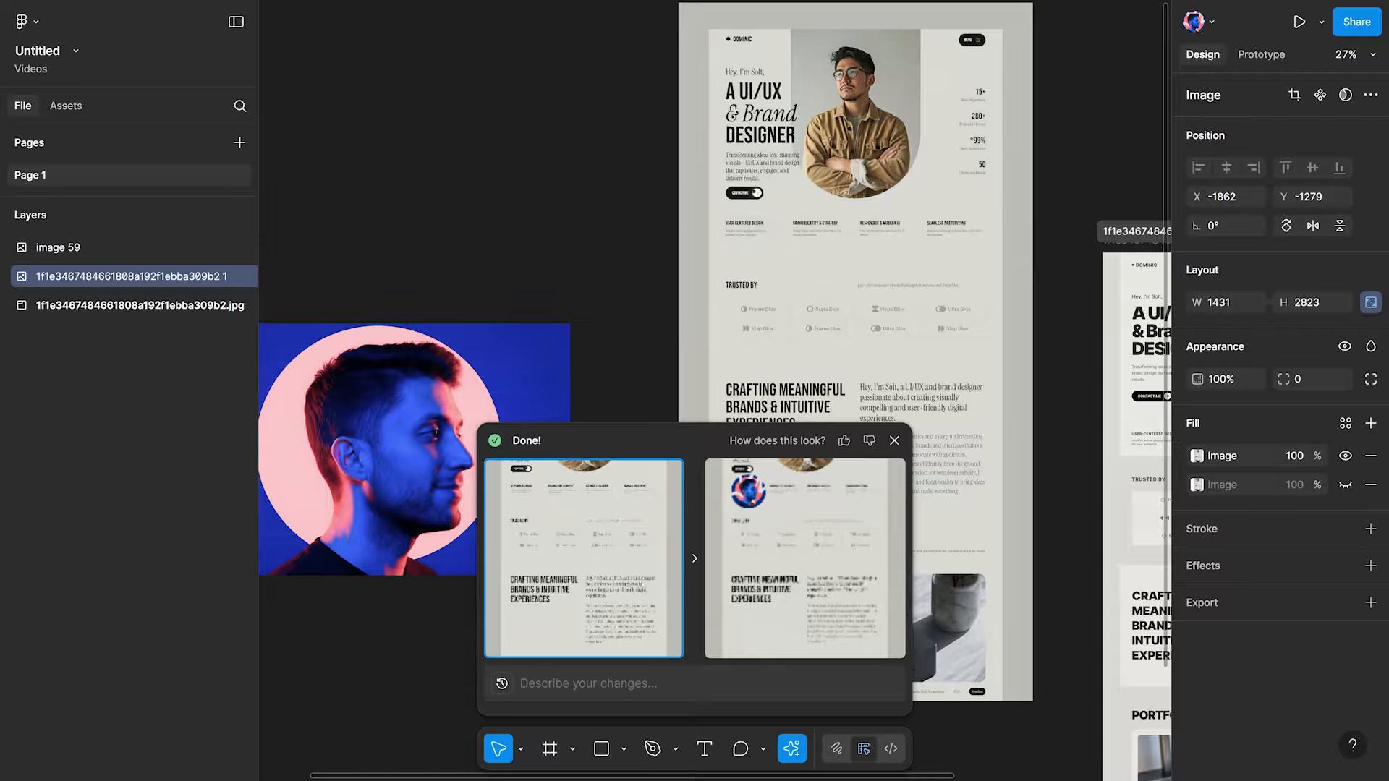
{"action": "left_click", "coordinate": [501, 683]}
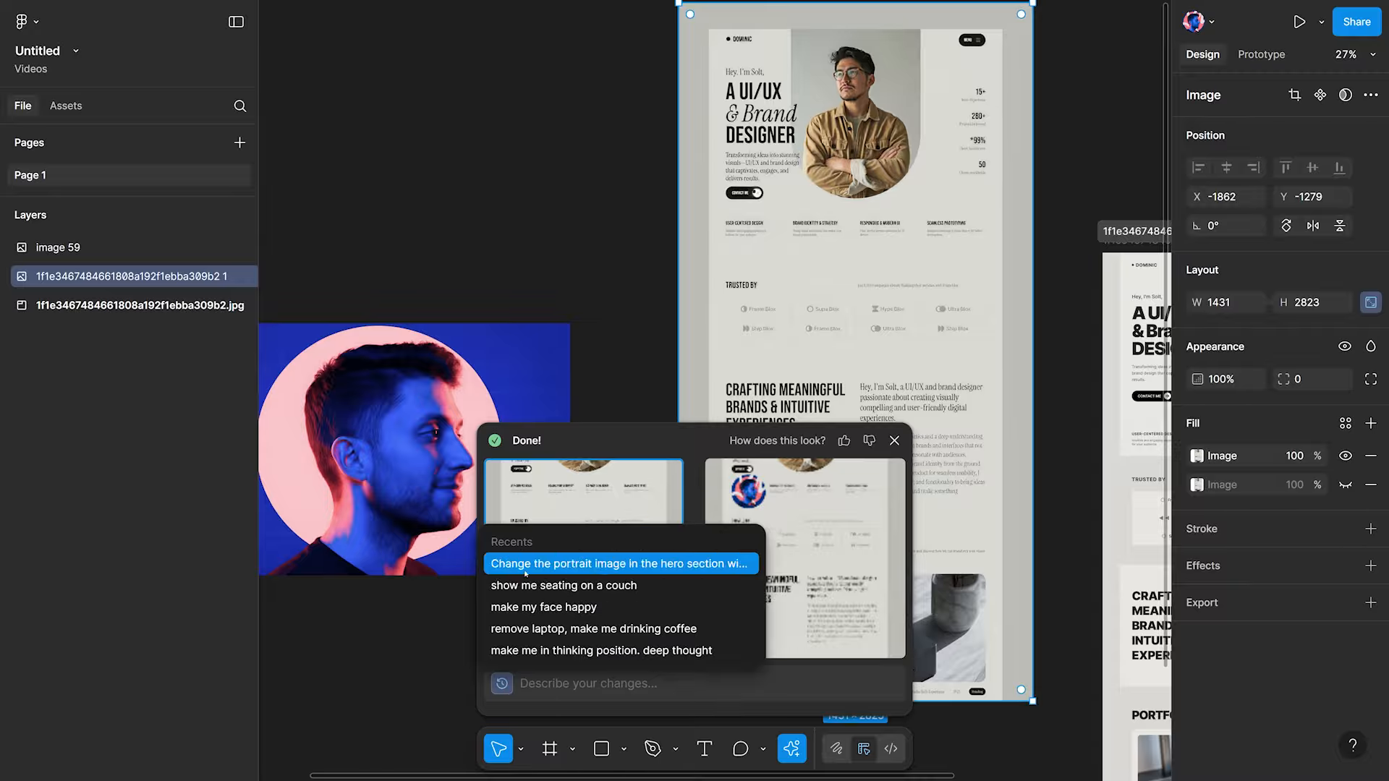
{"action": "left_click", "coordinate": [579, 475]}
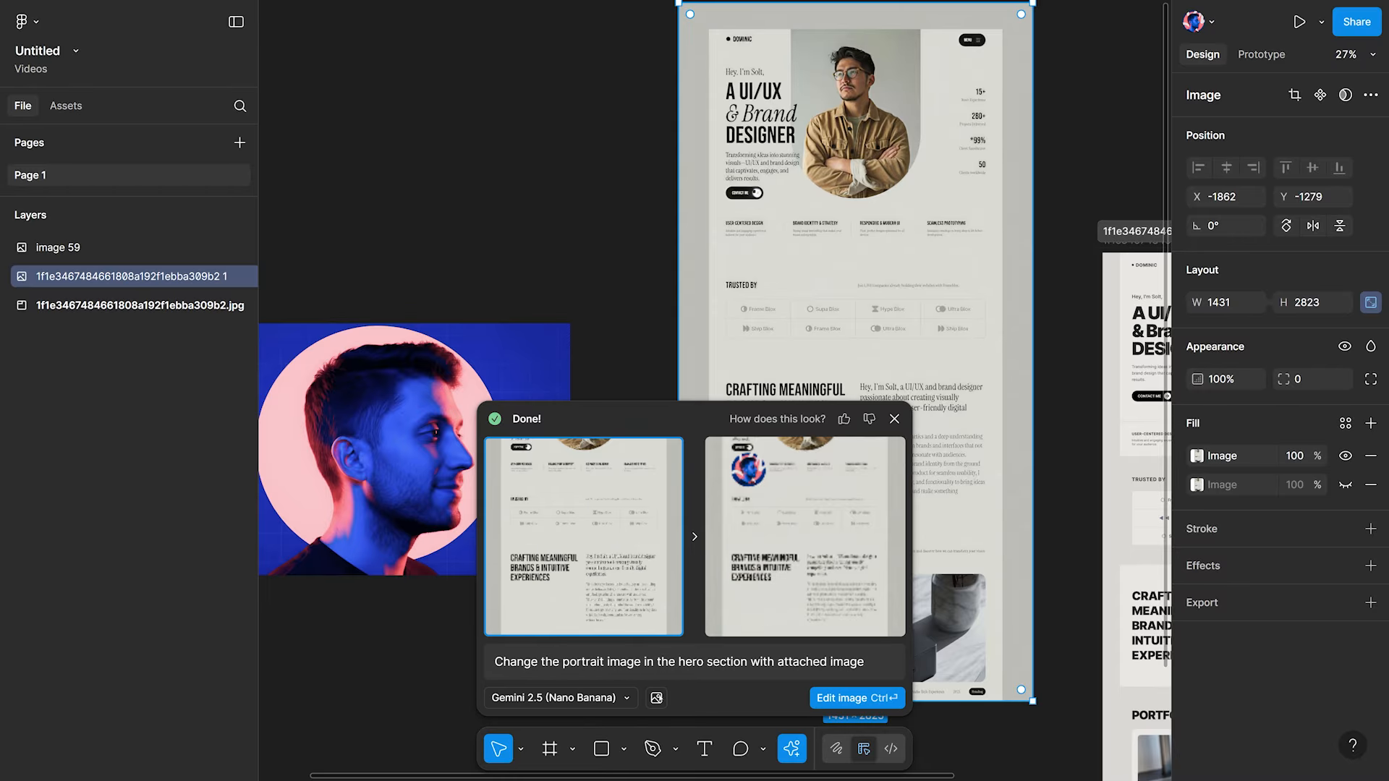
{"action": "left_click", "coordinate": [656, 697]}
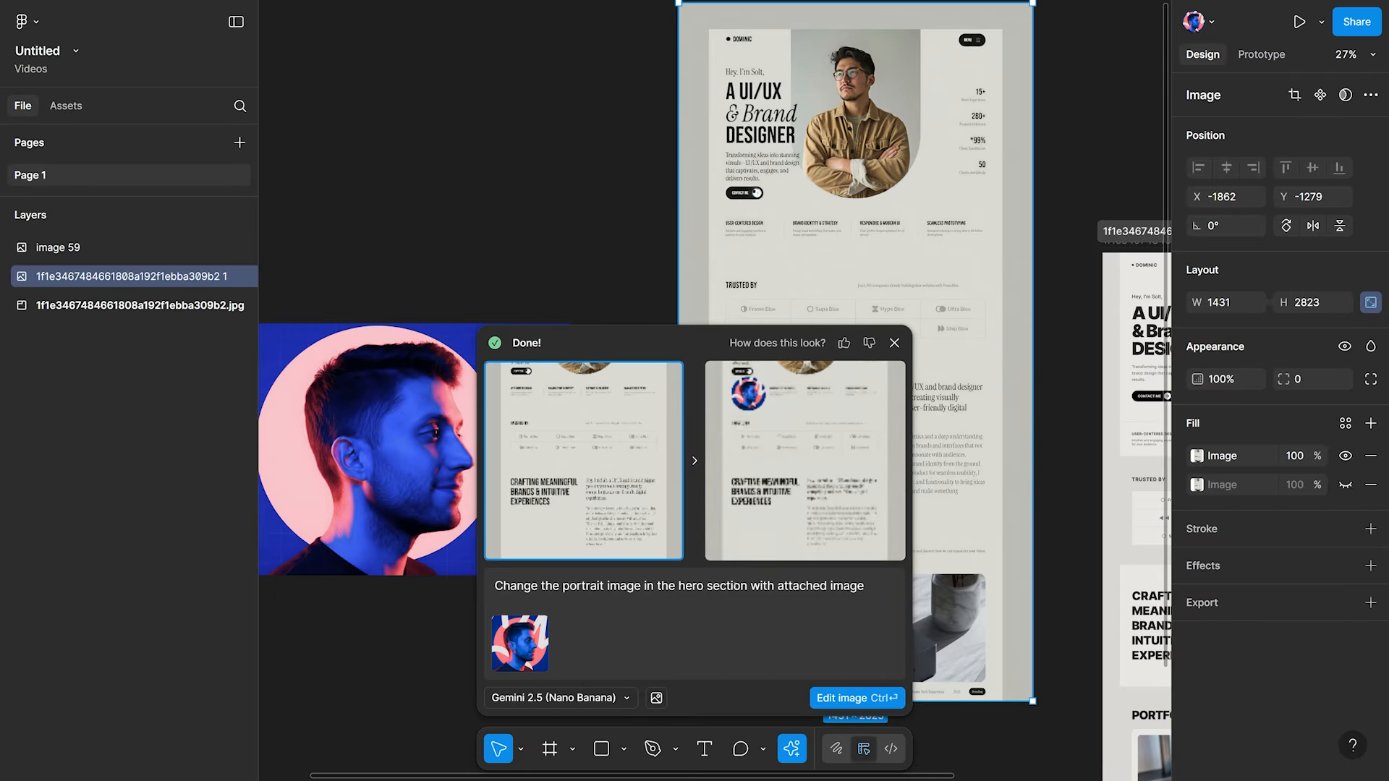
{"action": "type", "text": ","}
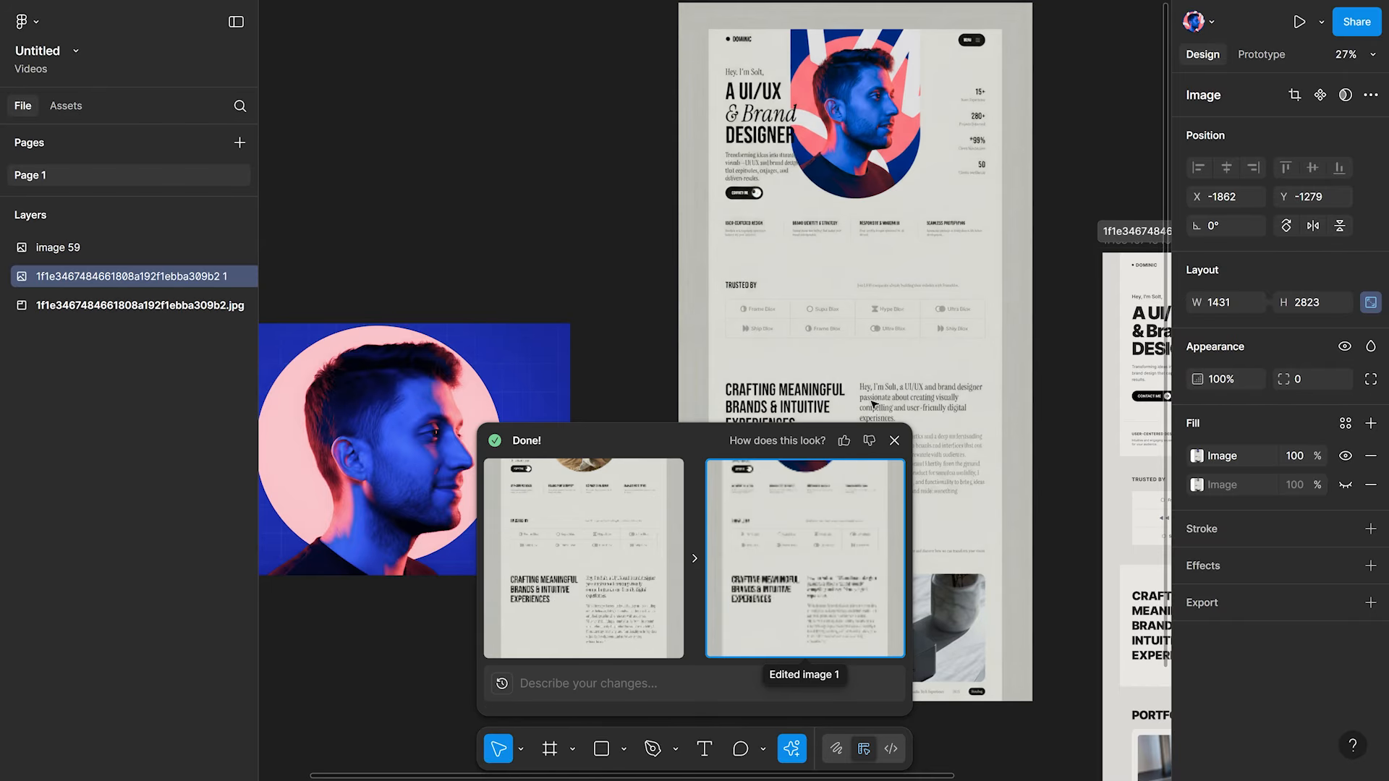
{"action": "left_click", "coordinate": [895, 440]}
Examine the edited page image, comparing its hero portrait, small text and lower sections.
{"action": "scroll", "coordinate": [794, 344], "scroll_direction": "down", "scroll_amount": 5}
{"action": "scroll", "coordinate": [843, 81], "scroll_direction": "up", "scroll_amount": 6}
{"action": "scroll", "coordinate": [812, 336], "scroll_direction": "up", "scroll_amount": 3}
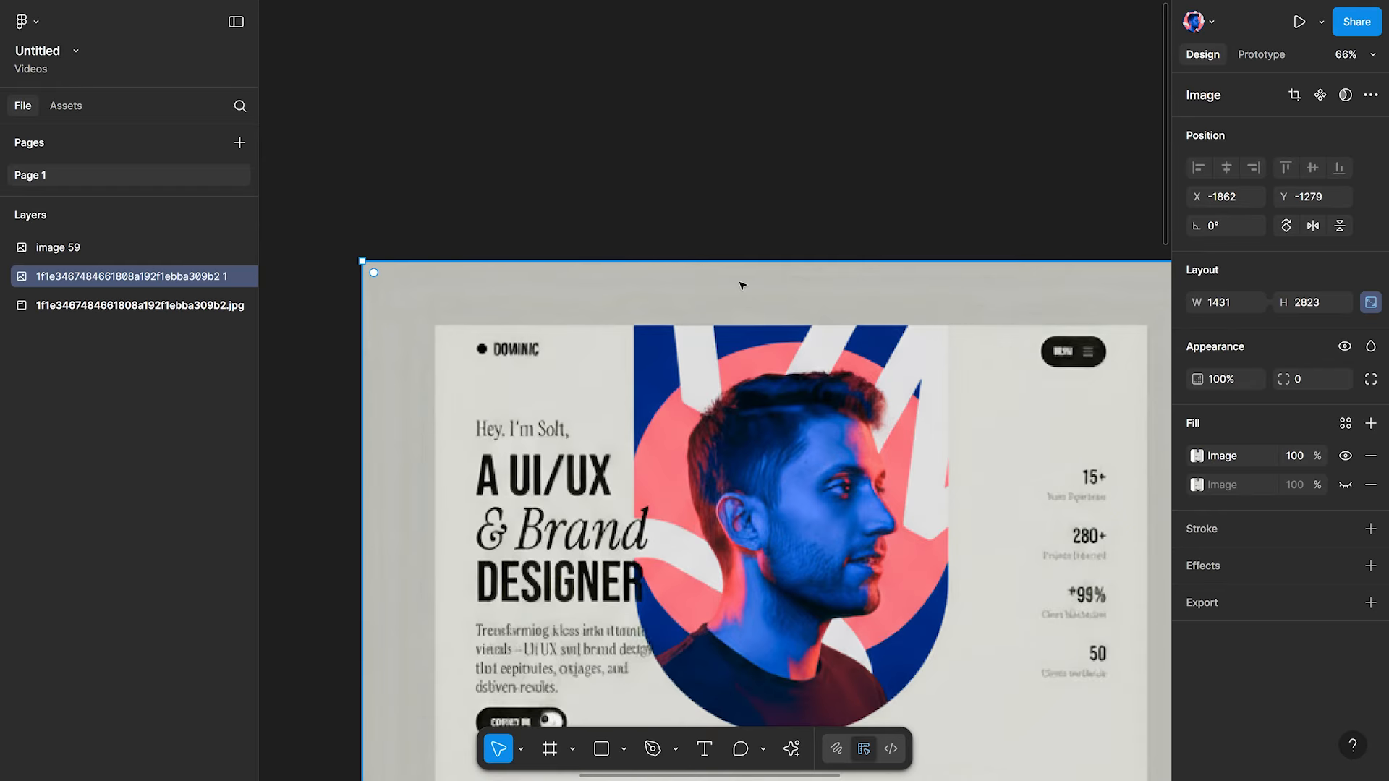
{"action": "scroll", "coordinate": [897, 399], "scroll_direction": "down", "scroll_amount": 4}
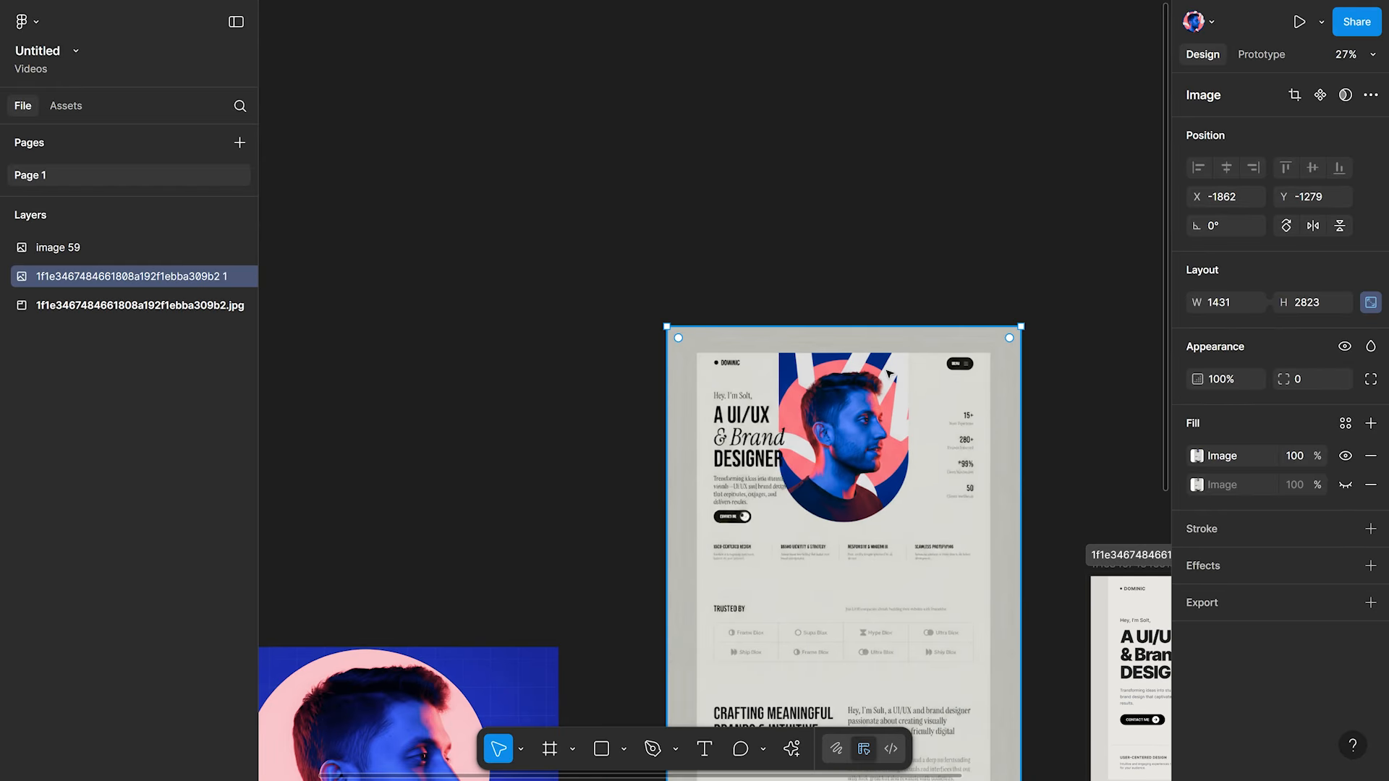
{"action": "scroll", "coordinate": [801, 418], "scroll_direction": "down", "scroll_amount": 3}
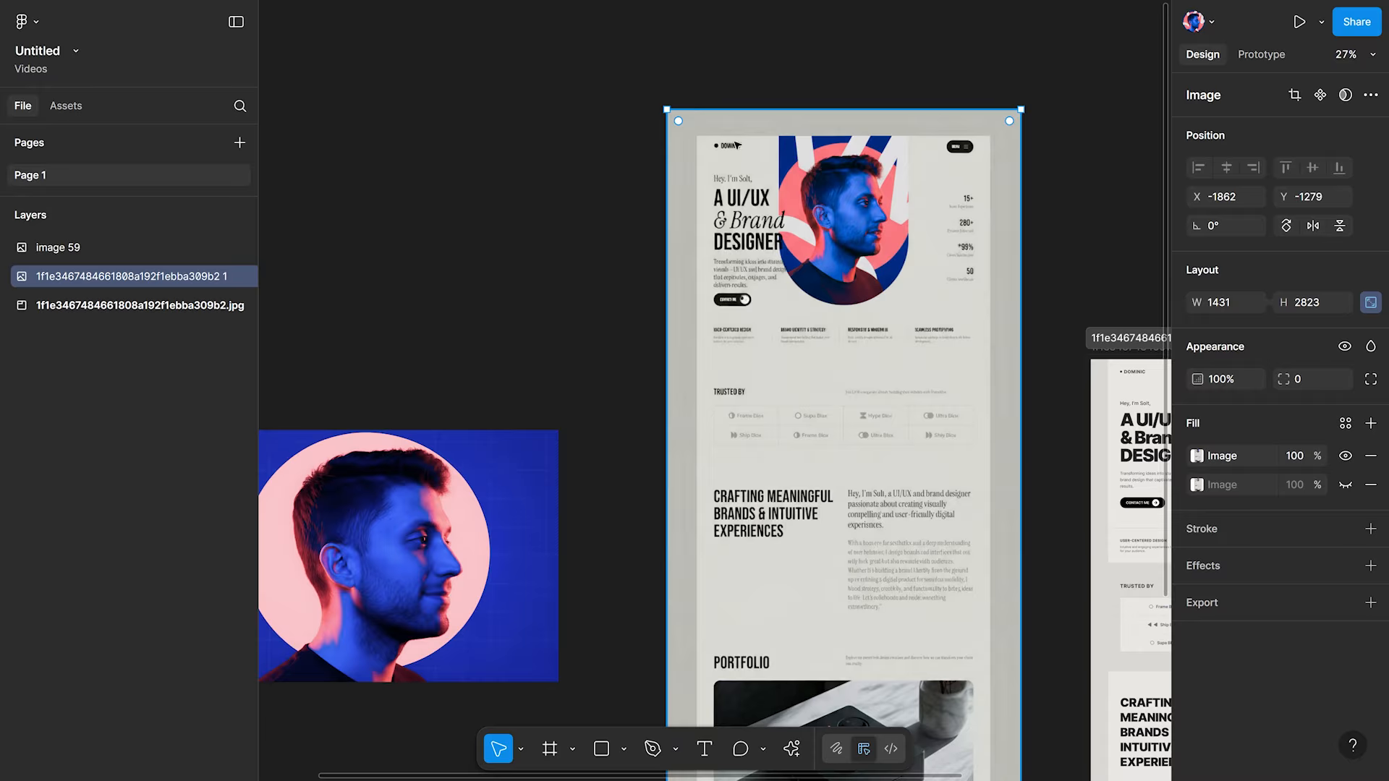
{"action": "scroll", "coordinate": [855, 195], "scroll_direction": "down", "scroll_amount": 4}
{"action": "scroll", "coordinate": [910, 234], "scroll_direction": "up", "scroll_amount": 5}
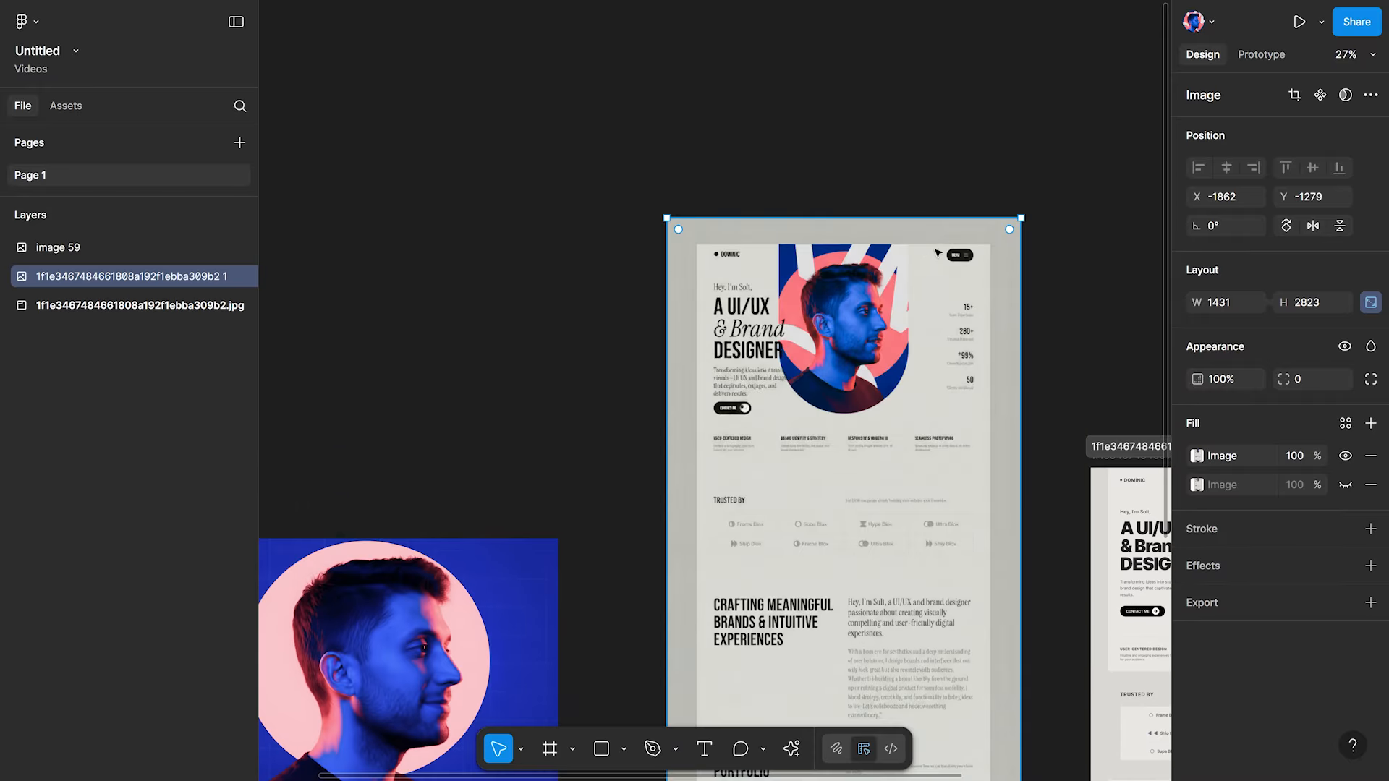
{"action": "scroll", "coordinate": [836, 365], "scroll_direction": "down", "scroll_amount": 5}
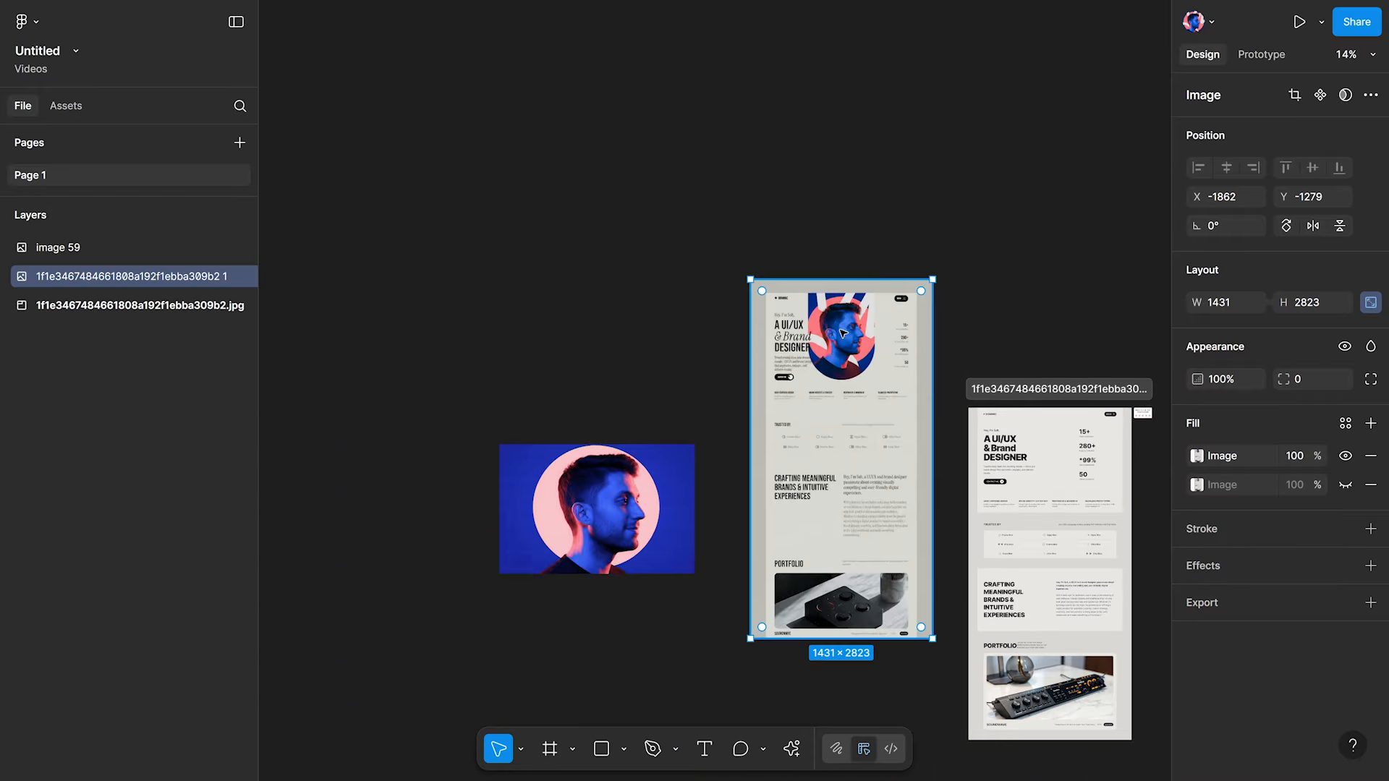
Move the edited page image away from the original frame and place the separate portrait image beside it, roughly top-aligned.
{"action": "left_click_drag", "start_coordinate": [766, 366], "coordinate": [330, 364]}
{"action": "left_click_drag", "start_coordinate": [540, 495], "coordinate": [545, 335]}
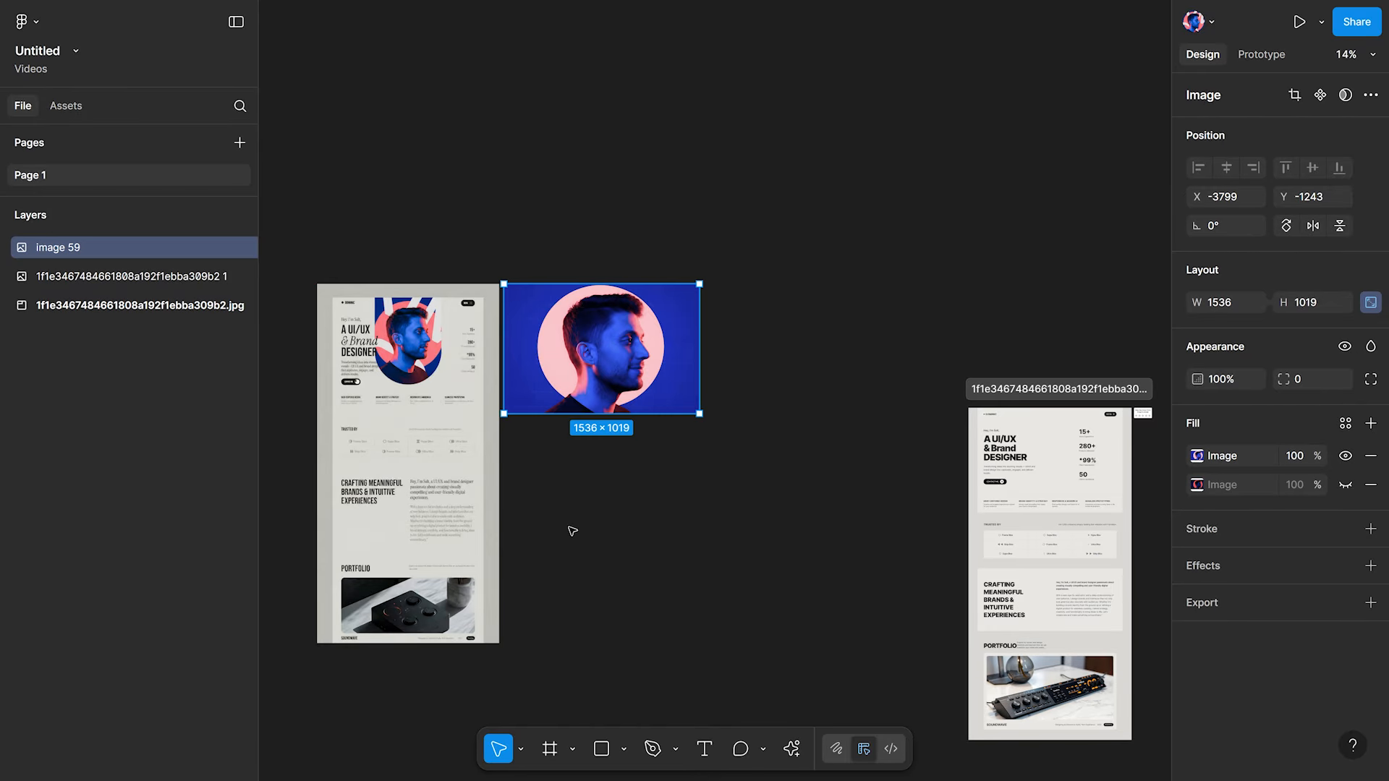
{"action": "scroll", "coordinate": [362, 382], "scroll_direction": "up", "scroll_amount": 3}
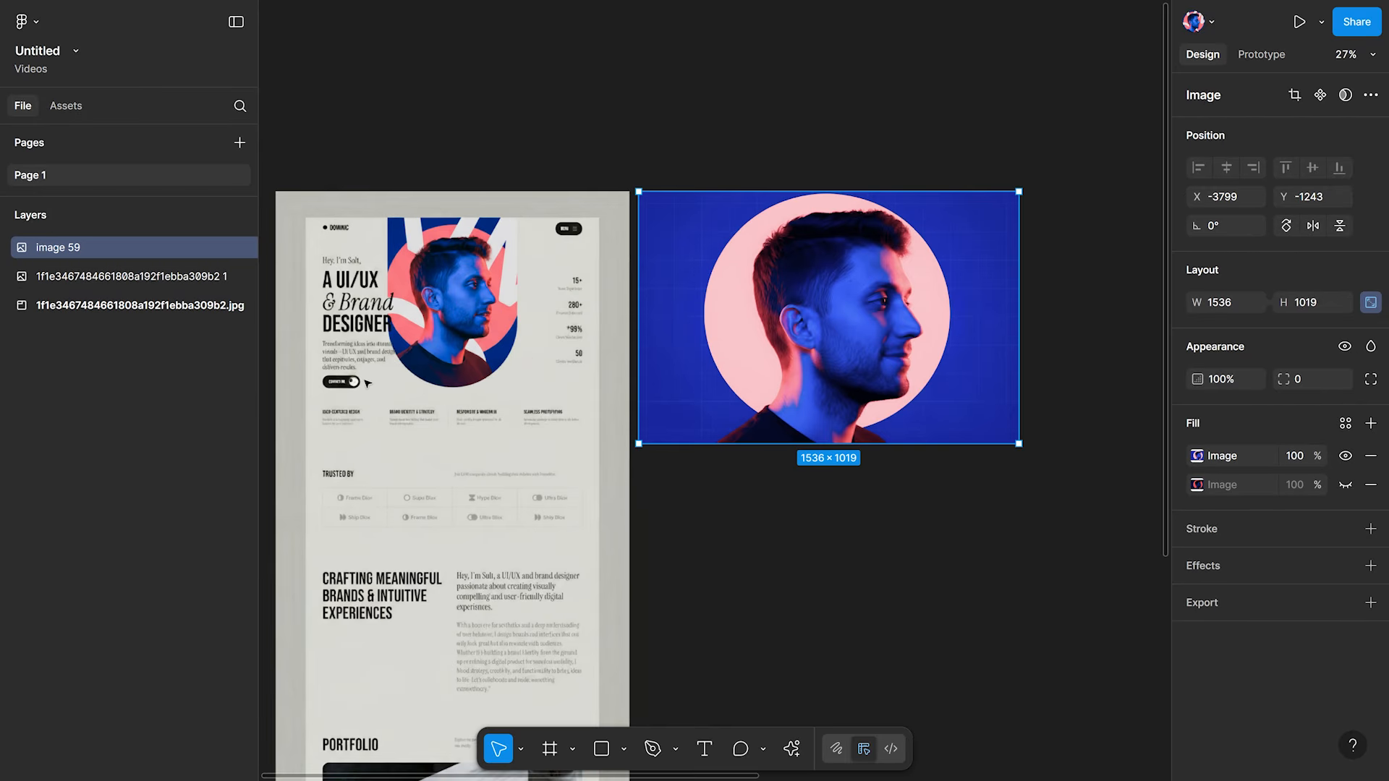
Copy the edited page image and attach it to the idea prompt of a new Figma Make file.
{"action": "left_click", "coordinate": [560, 275]}
{"action": "scroll", "coordinate": [559, 276], "scroll_direction": "down", "scroll_amount": 2}
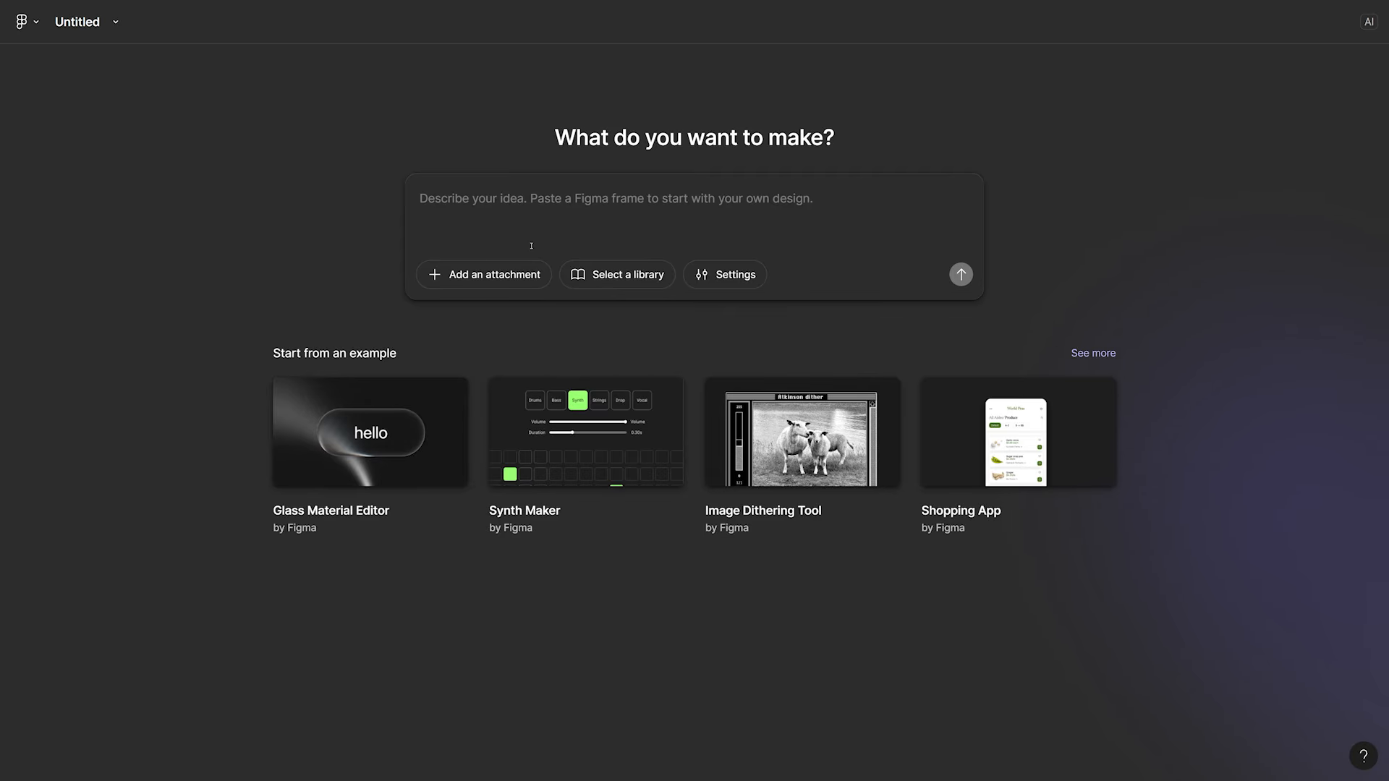
{"action": "key", "text": "ctrl+v"}
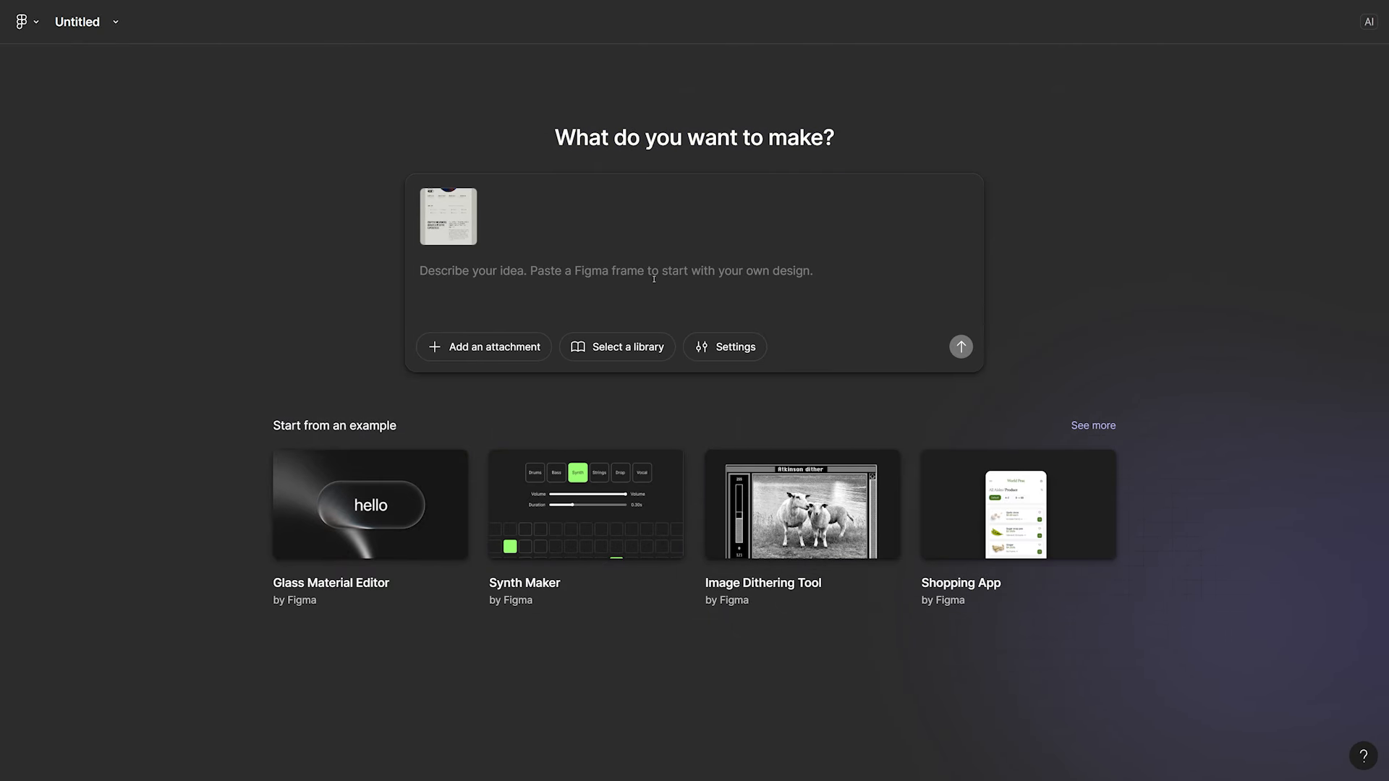
Paste the JSON page-layout prompt as the description accompanying the attached page image, and review its opening sections.
{"action": "key", "text": "ctrl+v"}
{"action": "scroll", "coordinate": [783, 325], "scroll_direction": "up", "scroll_amount": 10}
{"action": "scroll", "coordinate": [783, 325], "scroll_direction": "up", "scroll_amount": 5}
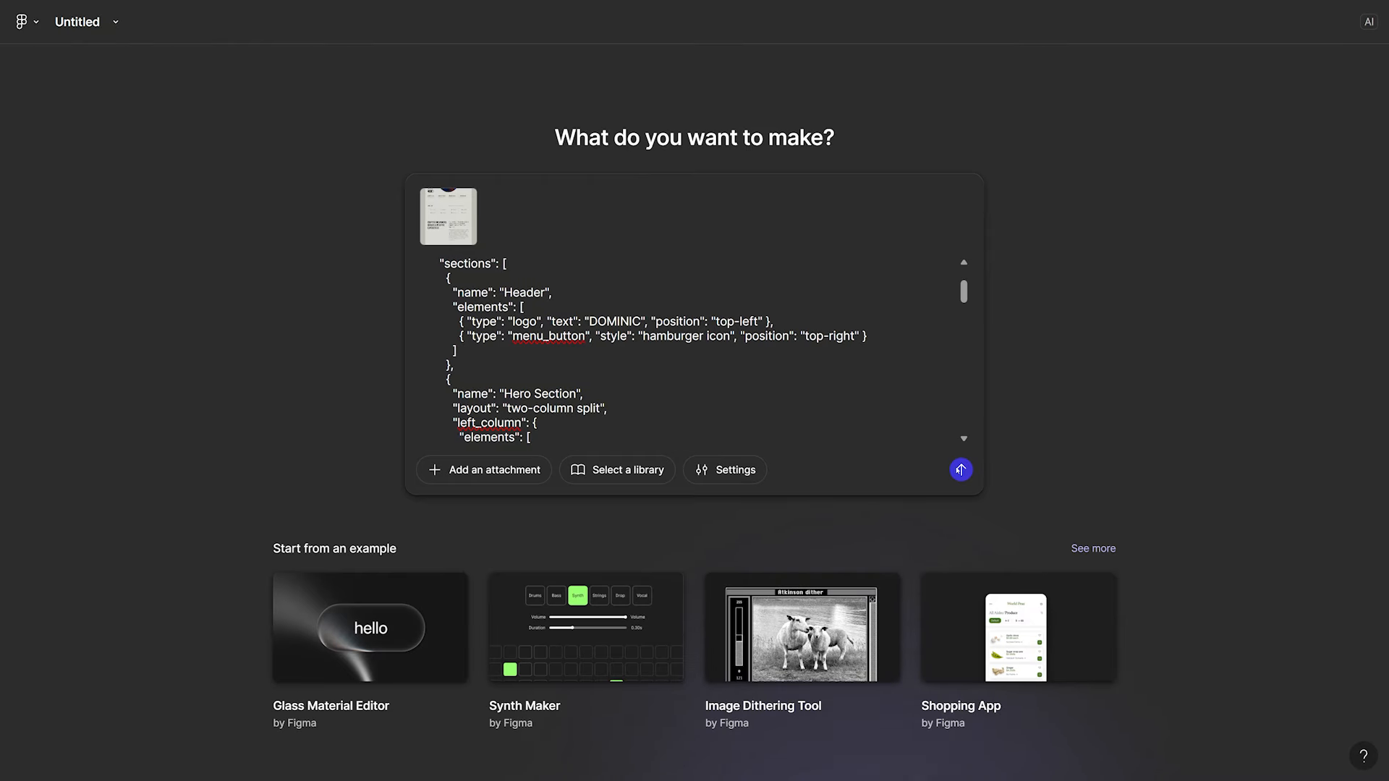
Generate the portfolio page from the attached image and JSON prompt, and dismiss the feedback notice on the finished preview.
{"action": "left_click", "coordinate": [960, 469]}
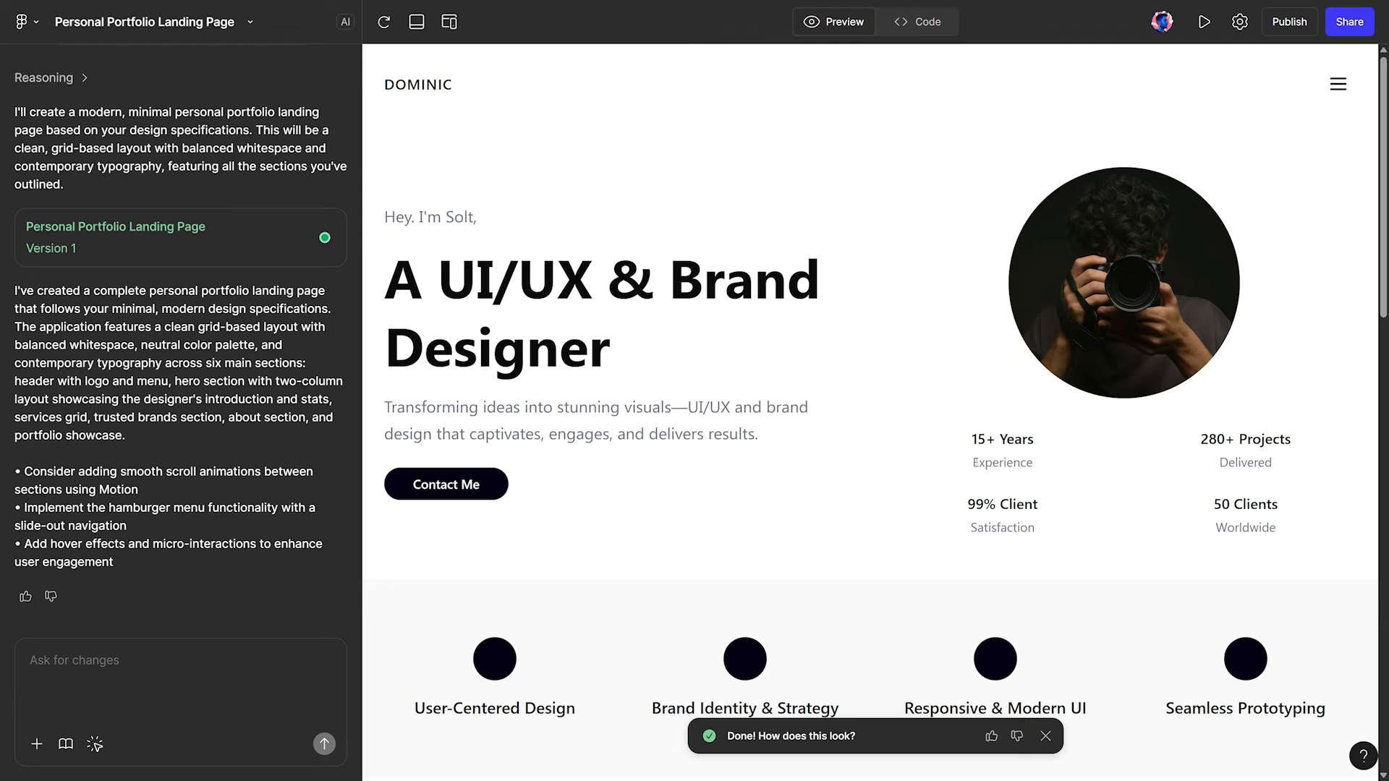
{"action": "left_click", "coordinate": [1046, 737]}
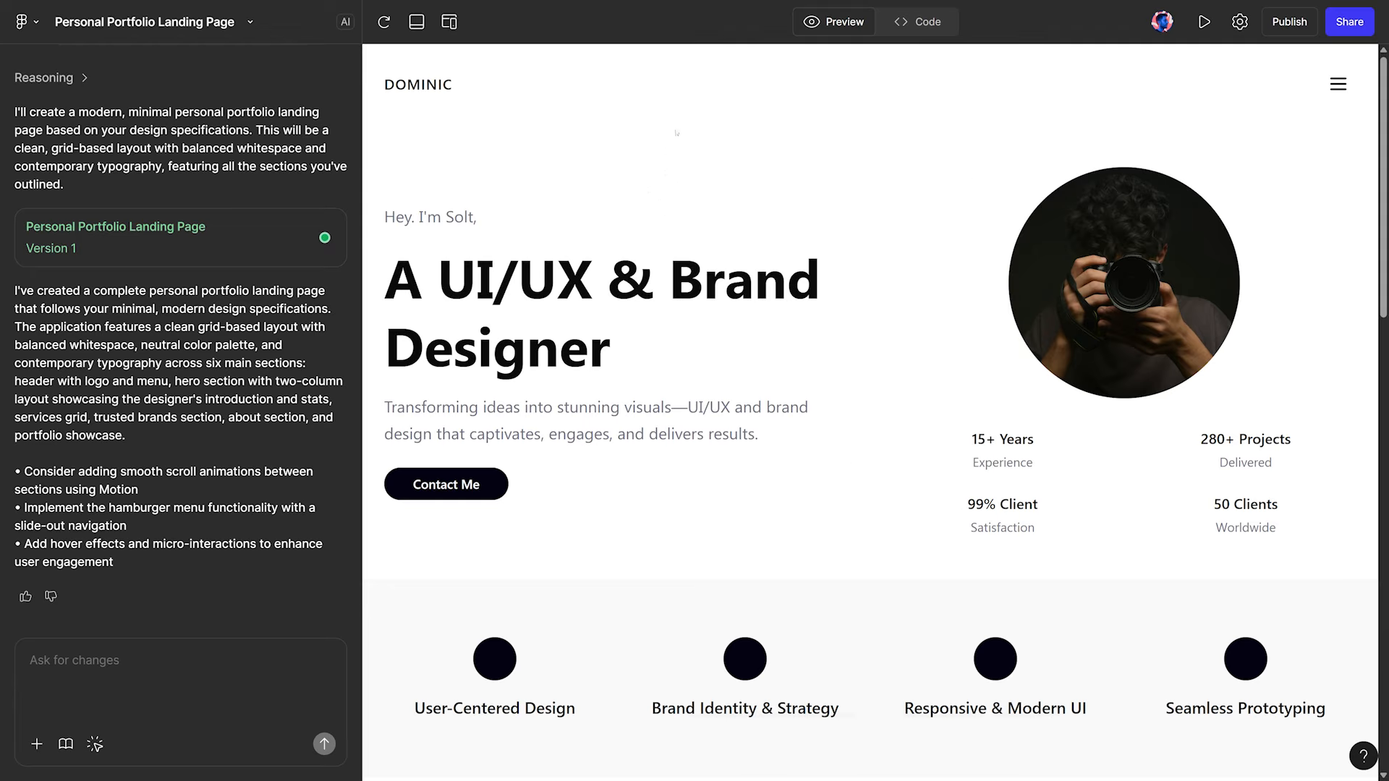
{"action": "double_click", "coordinate": [732, 293]}
{"action": "left_click", "coordinate": [732, 293]}
Publish the generated portfolio page with its default settings and copy the URL of the published site.
{"action": "left_click", "coordinate": [1288, 26]}
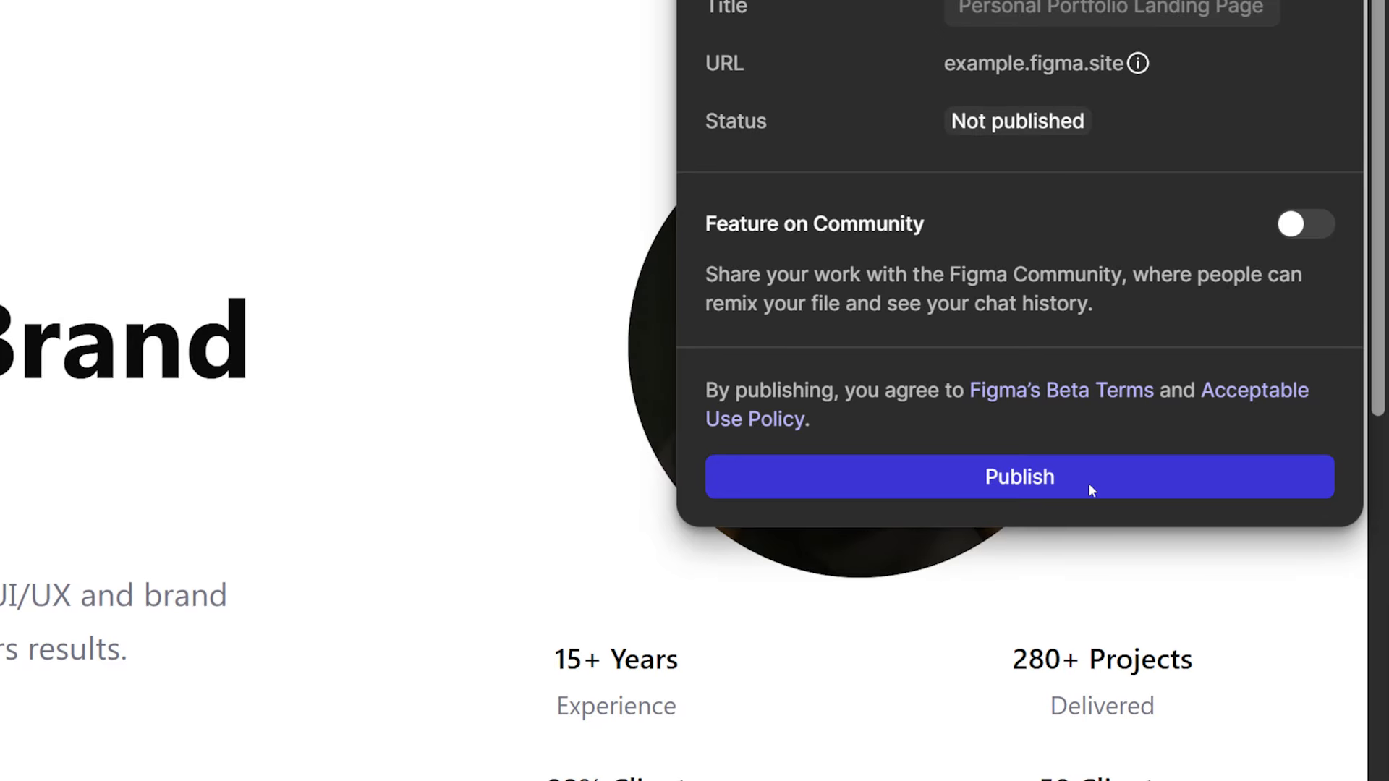
{"action": "left_click", "coordinate": [1091, 489]}
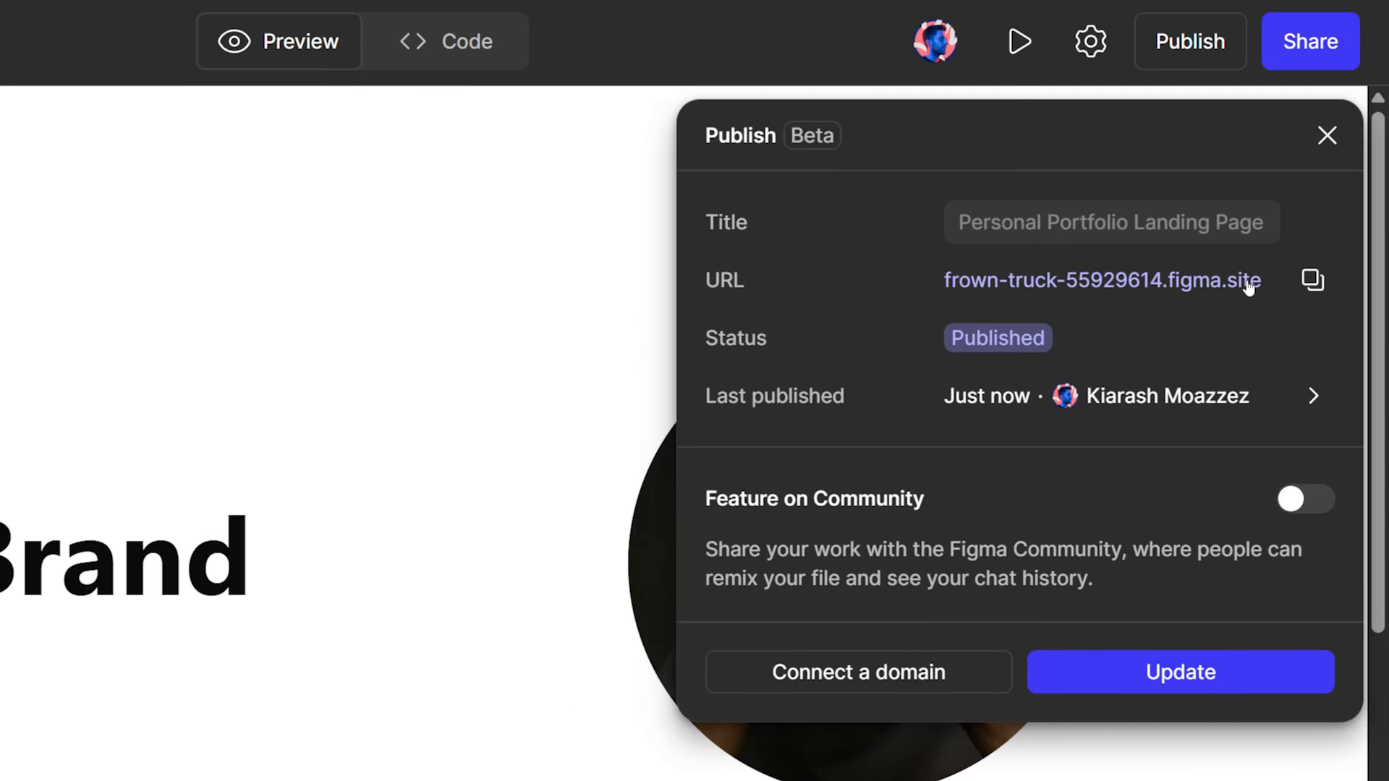
{"action": "left_click", "coordinate": [1297, 287]}
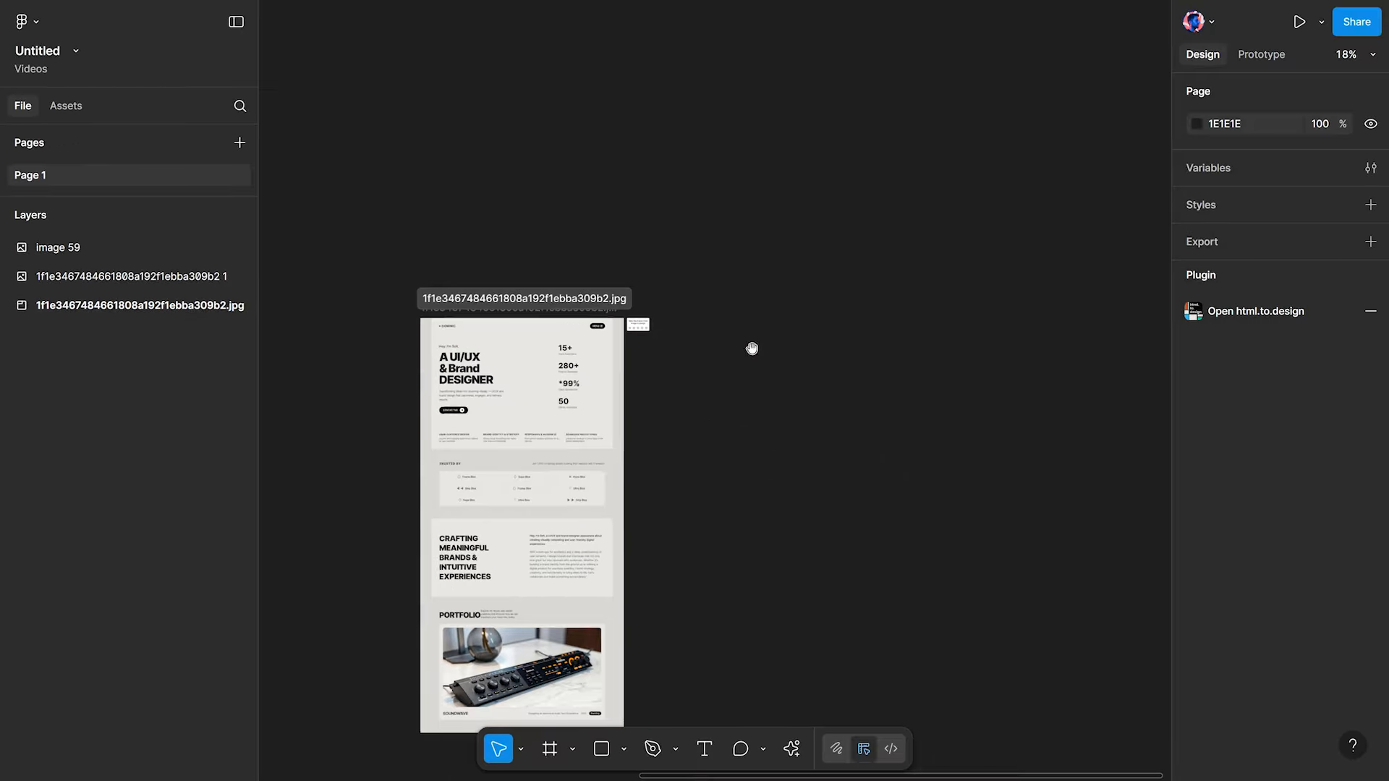
Launch the html.to.design plugin in the Figma design file that holds the original page image.
{"action": "left_click_drag", "start_coordinate": [1122, 590], "coordinate": [956, 401]}
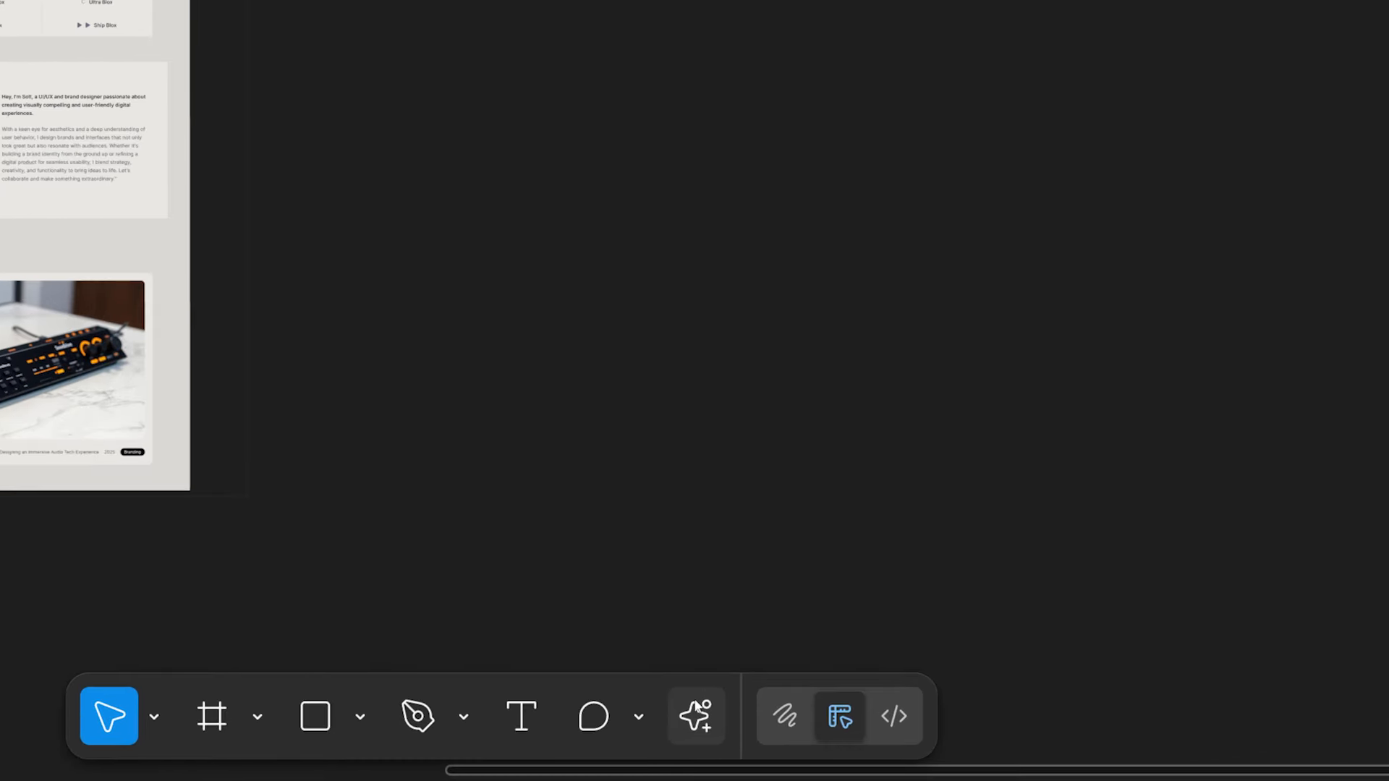
{"action": "left_click", "coordinate": [792, 749]}
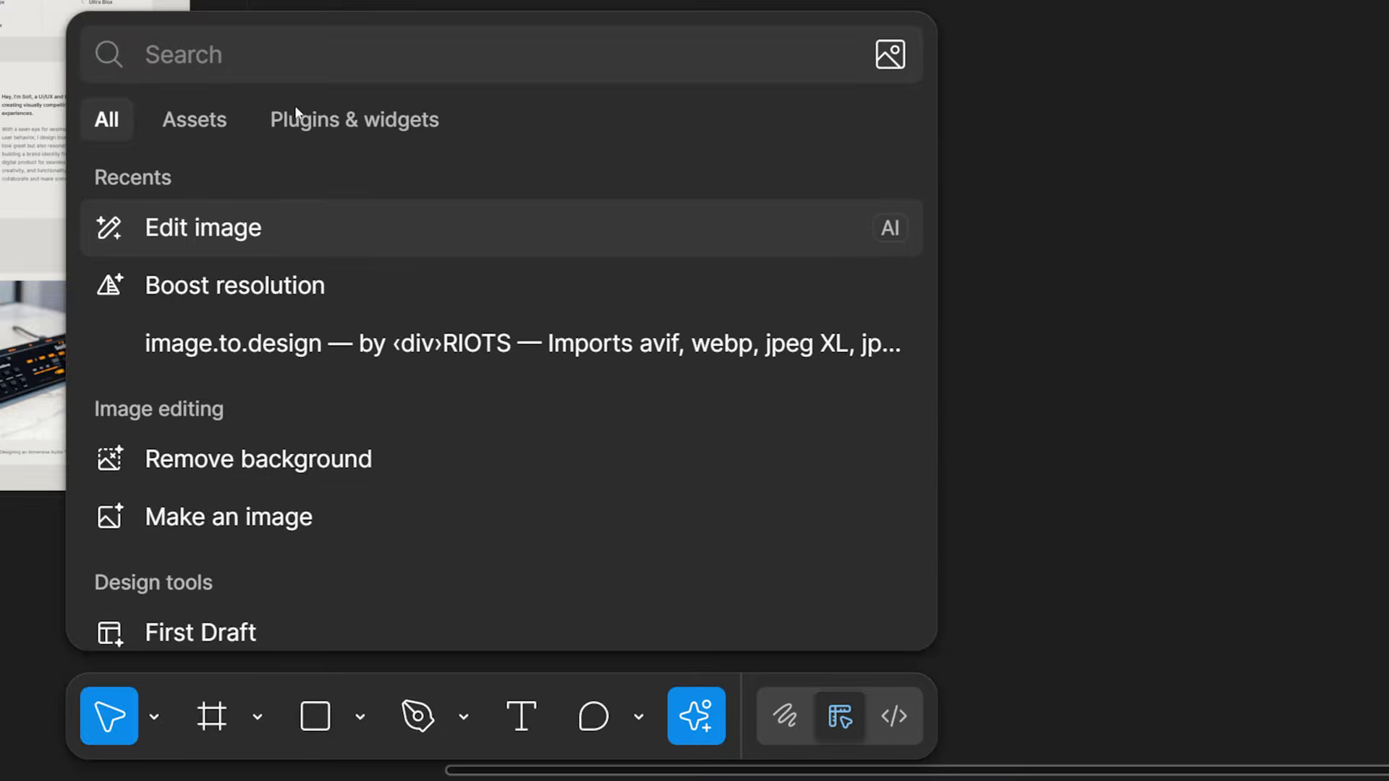
{"action": "left_click", "coordinate": [325, 124]}
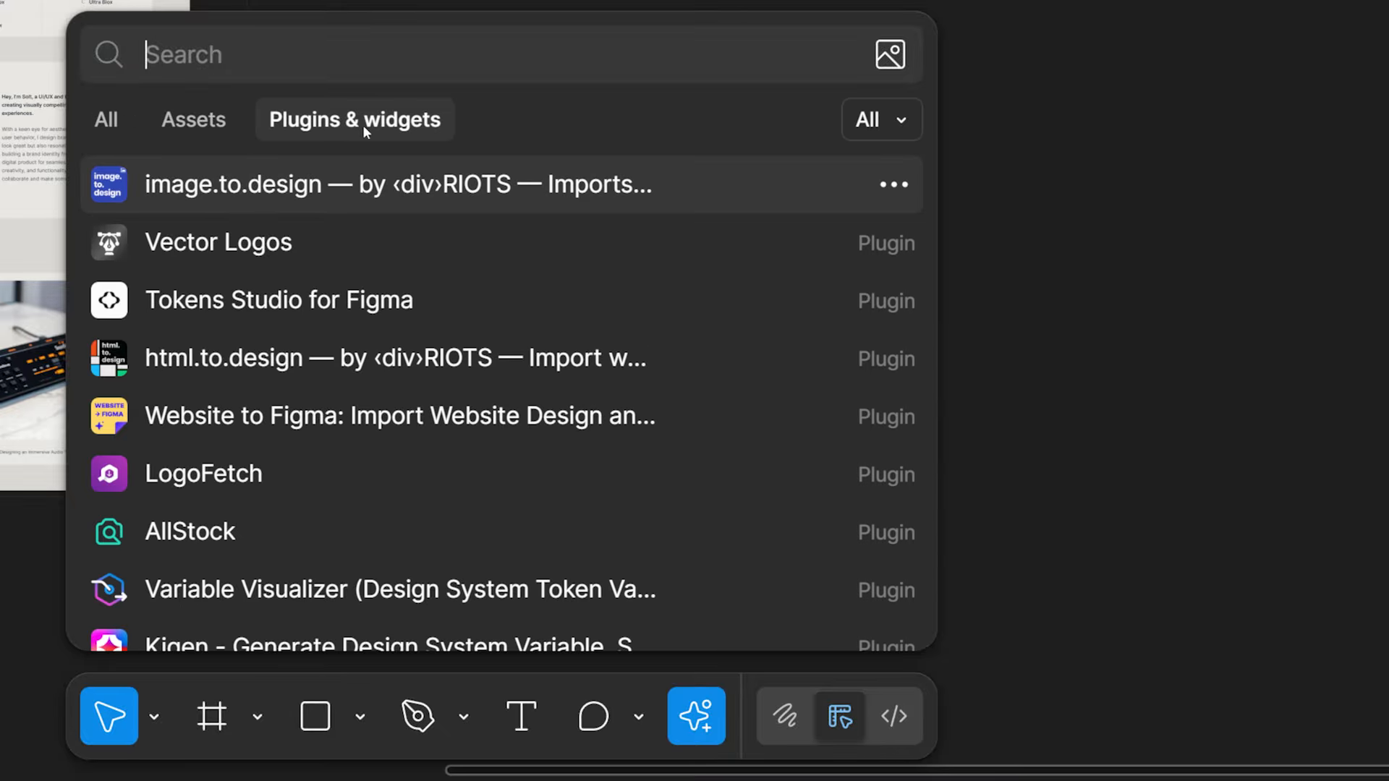
{"action": "left_click", "coordinate": [394, 359]}
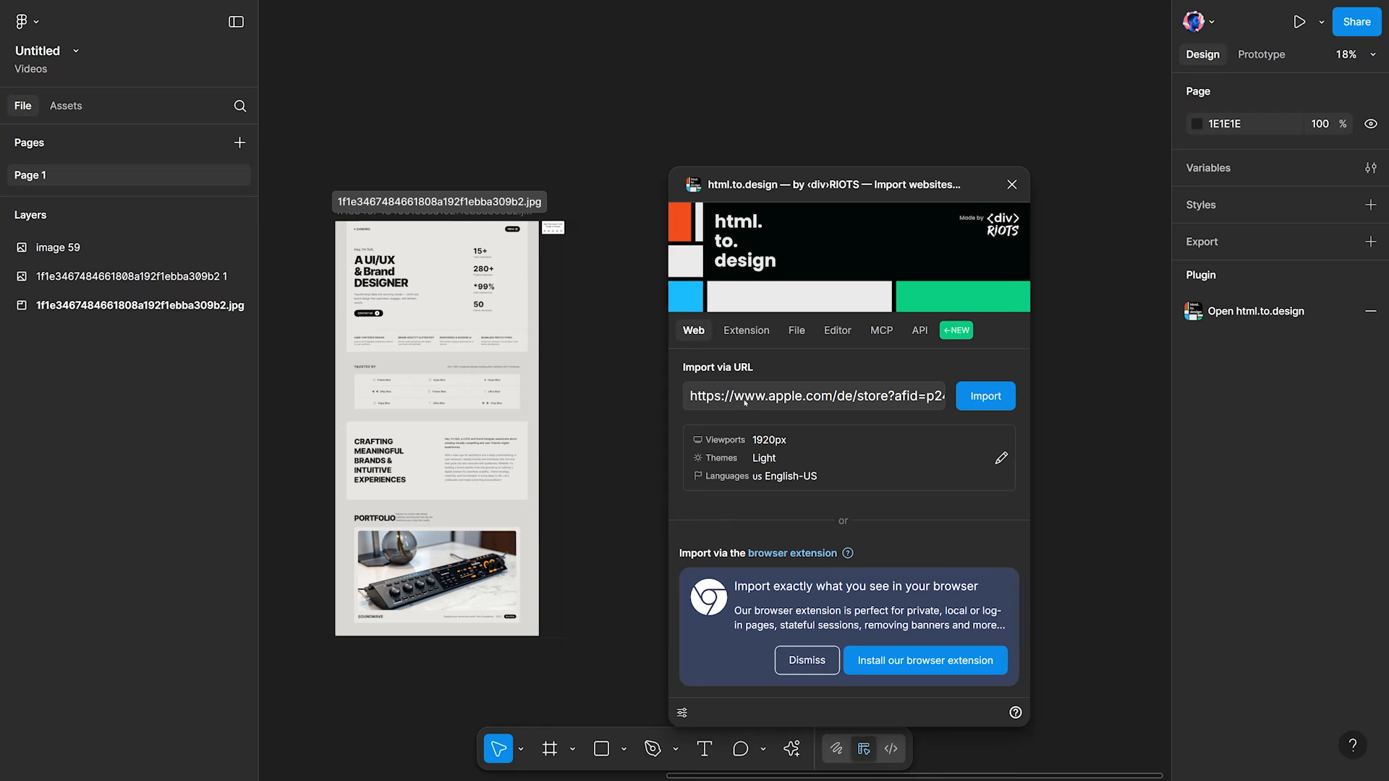
{"action": "triple_click", "coordinate": [747, 400]}
{"action": "triple_click", "coordinate": [754, 394]}
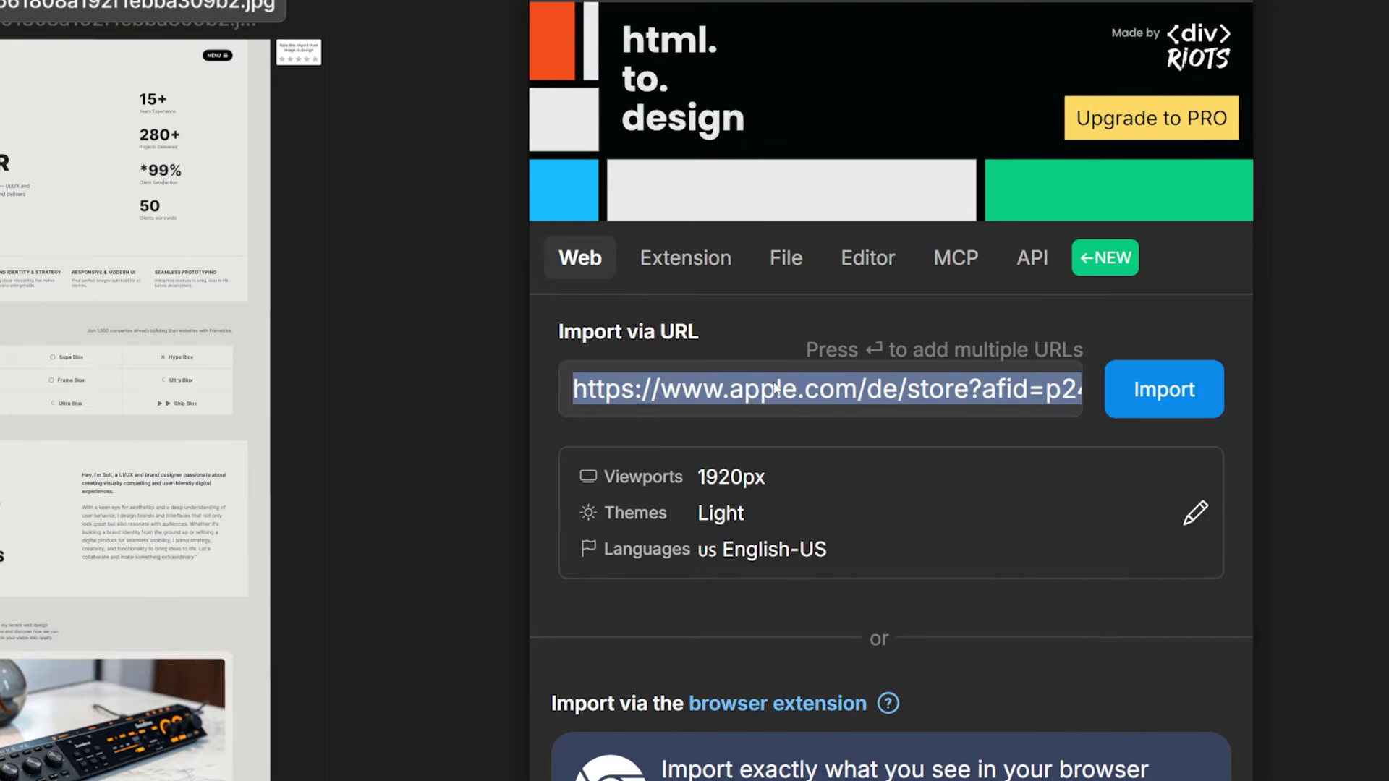
{"action": "key", "text": "ctrl+v"}
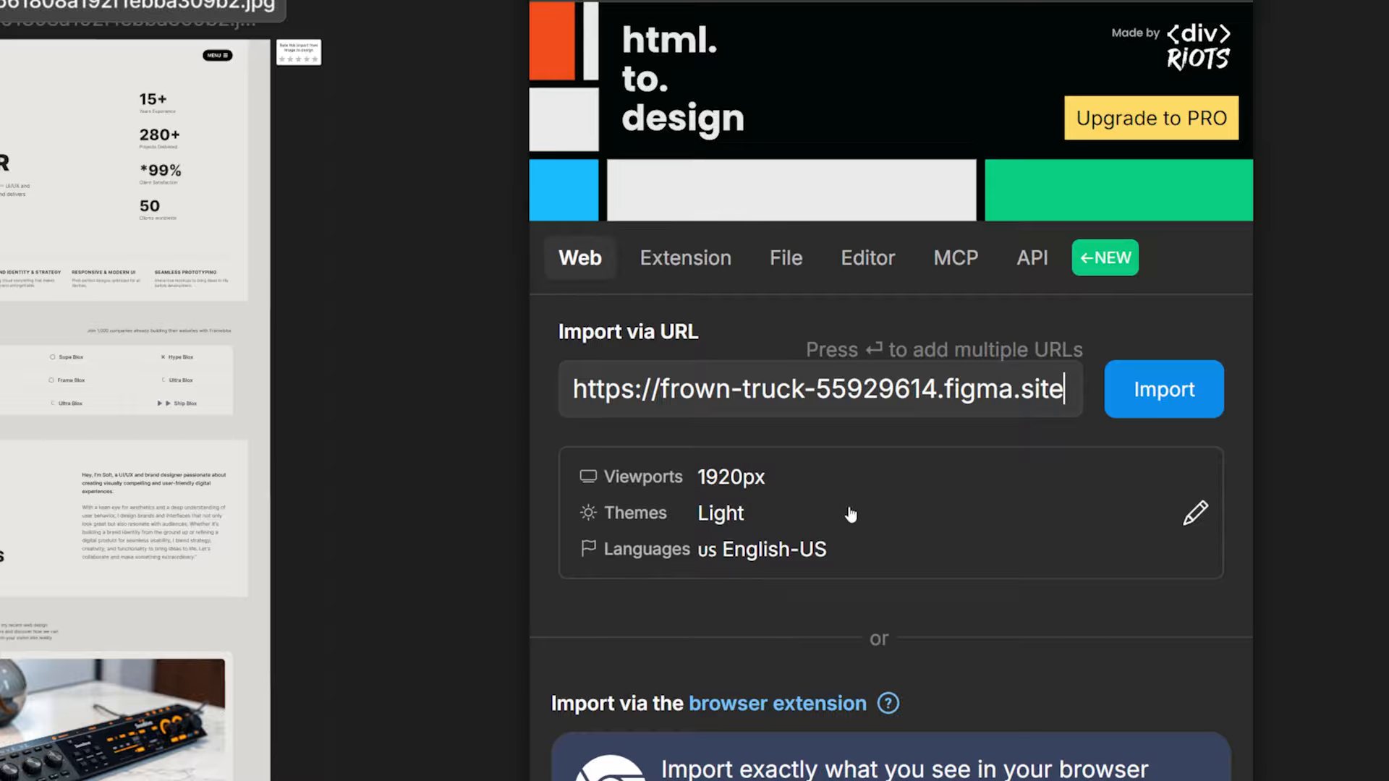
{"action": "left_click", "coordinate": [1168, 396]}
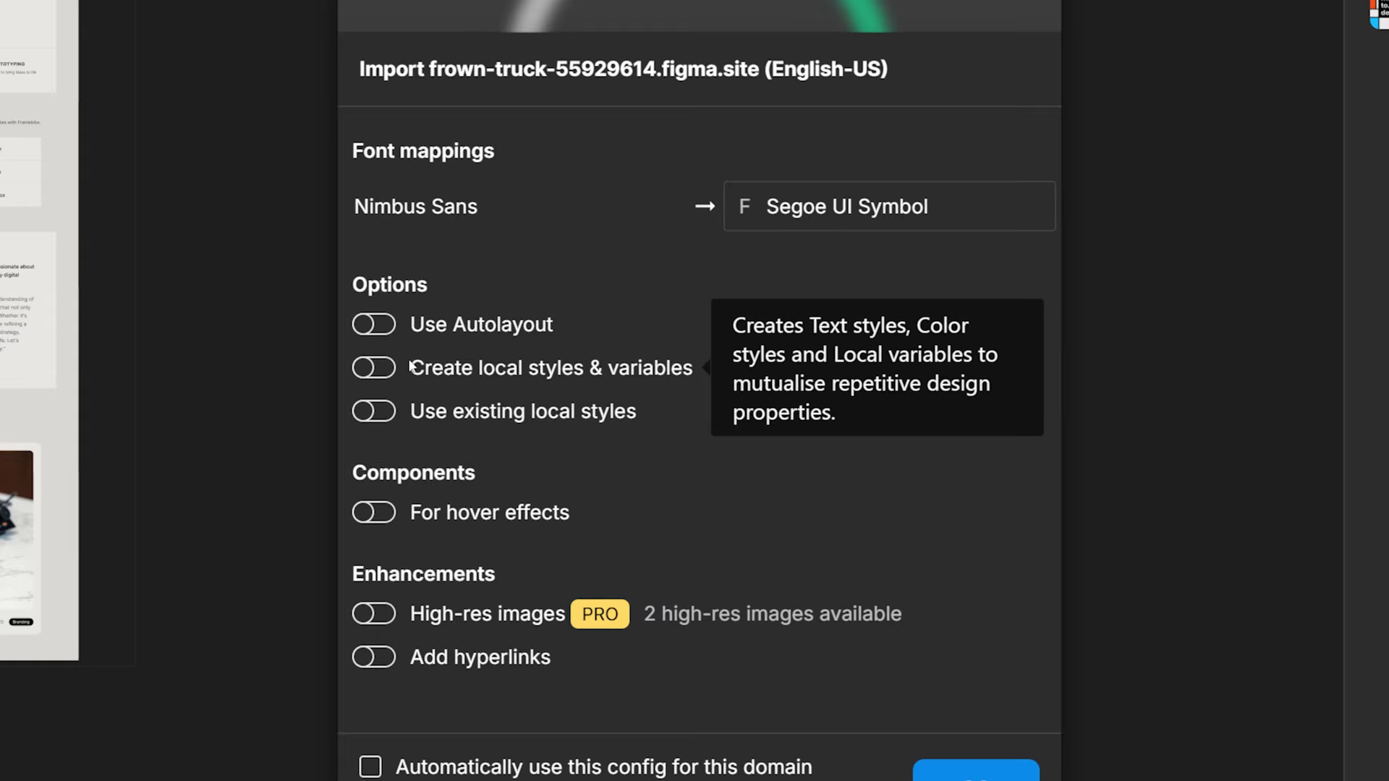
Run the import with Autolayout, local styles and variables, and components for hover effects enabled, and close the plugin.
{"action": "left_click", "coordinate": [449, 322]}
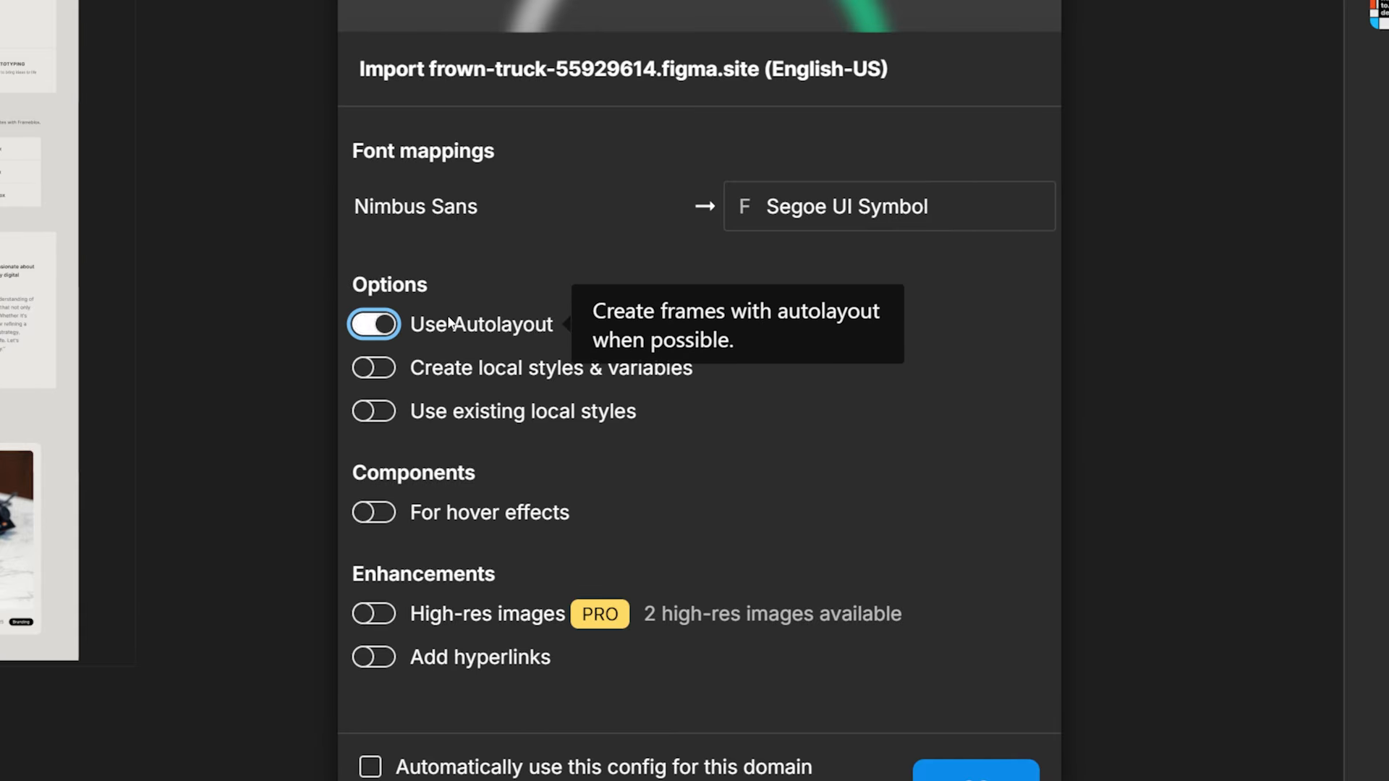
{"action": "left_click", "coordinate": [637, 371]}
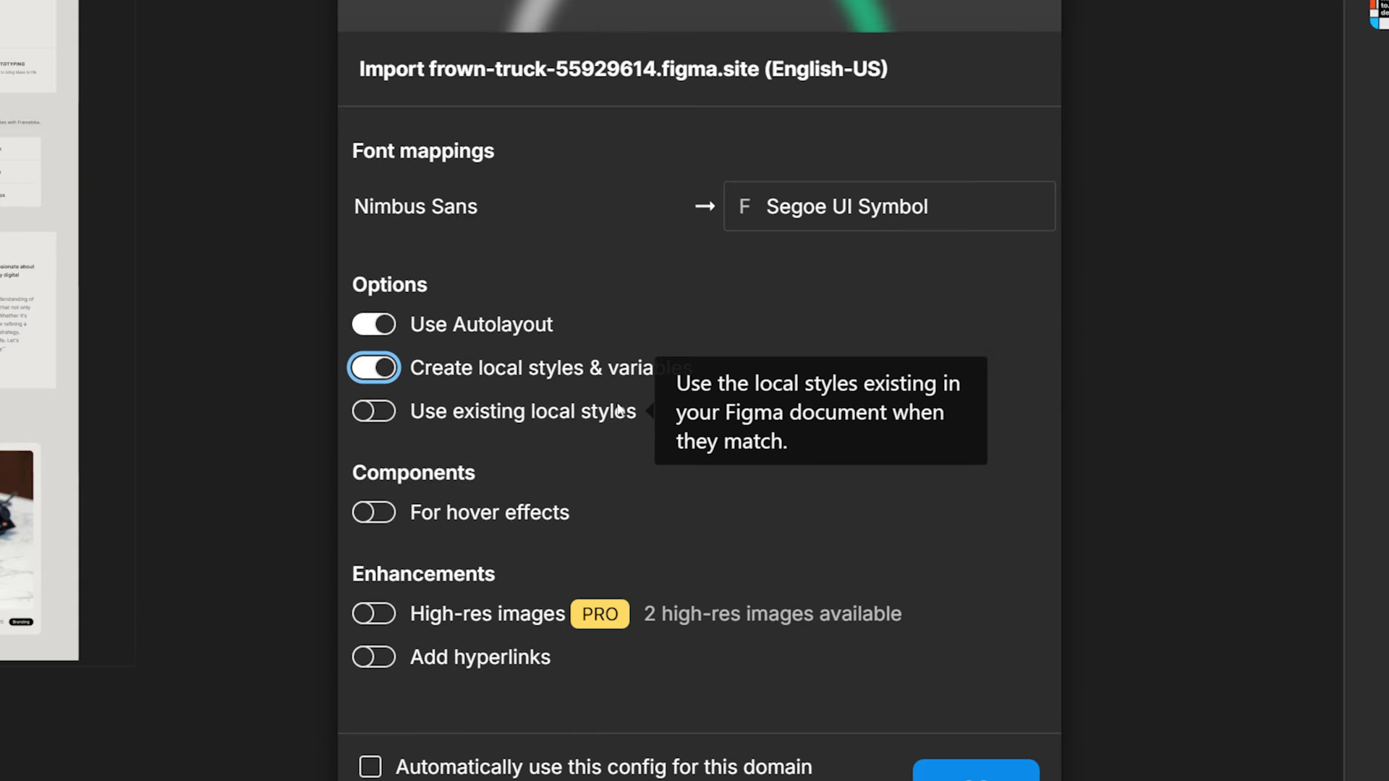
{"action": "left_click", "coordinate": [433, 512]}
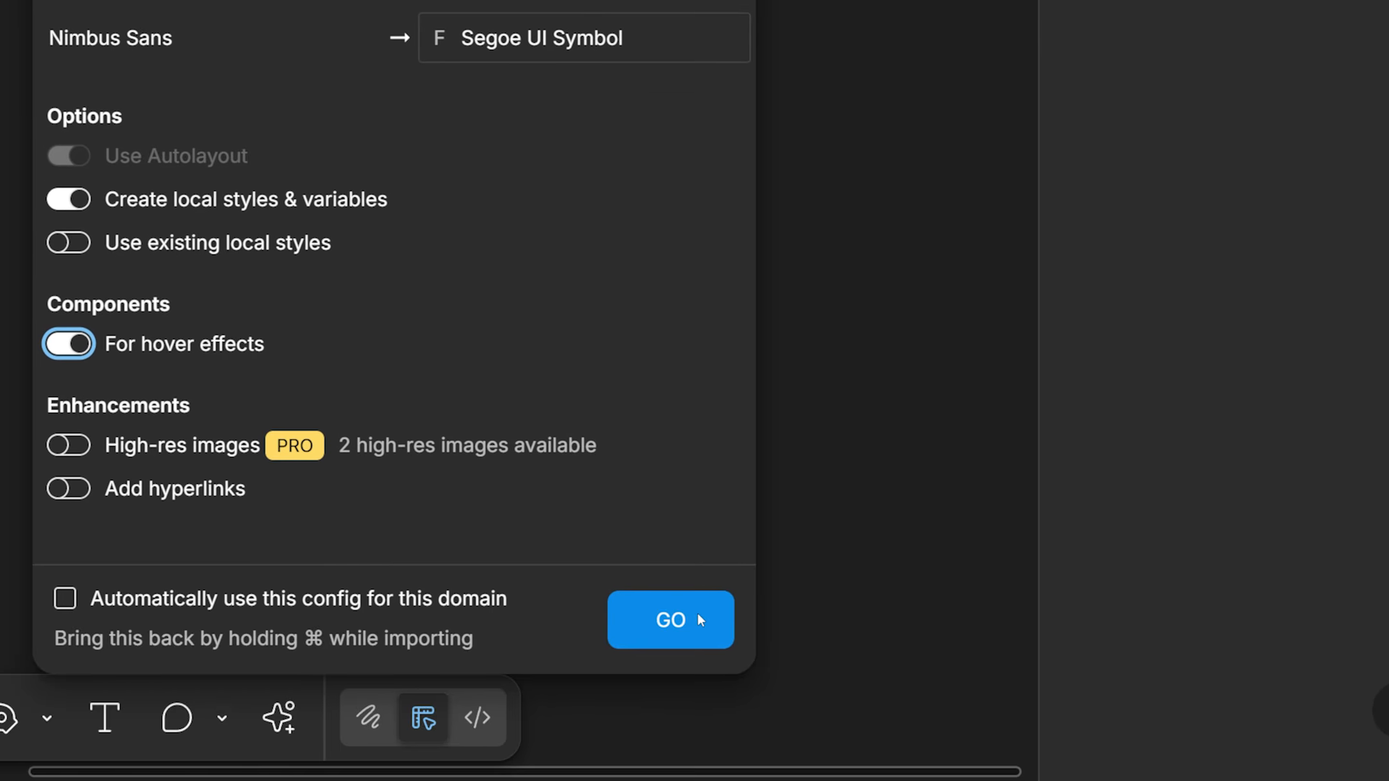
{"action": "left_click", "coordinate": [673, 622]}
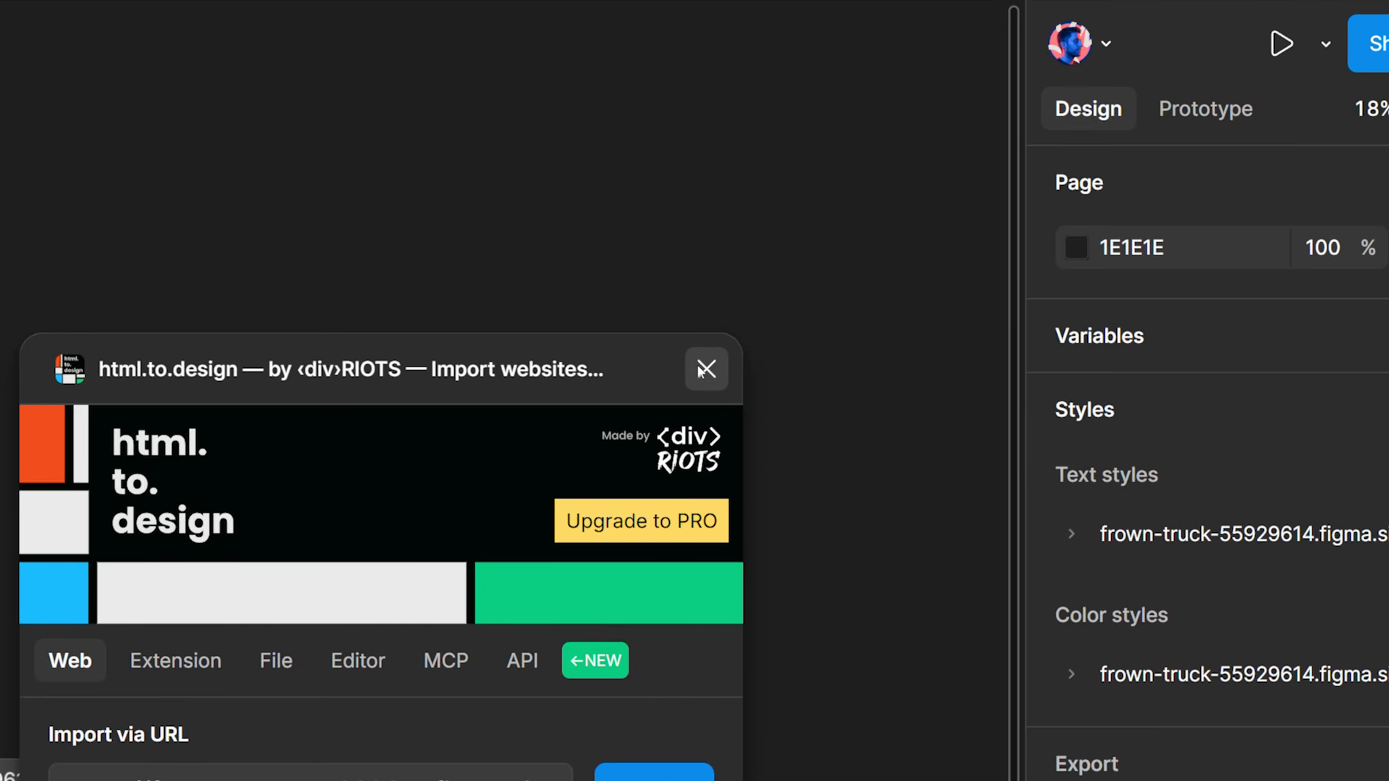
{"action": "left_click", "coordinate": [707, 370]}
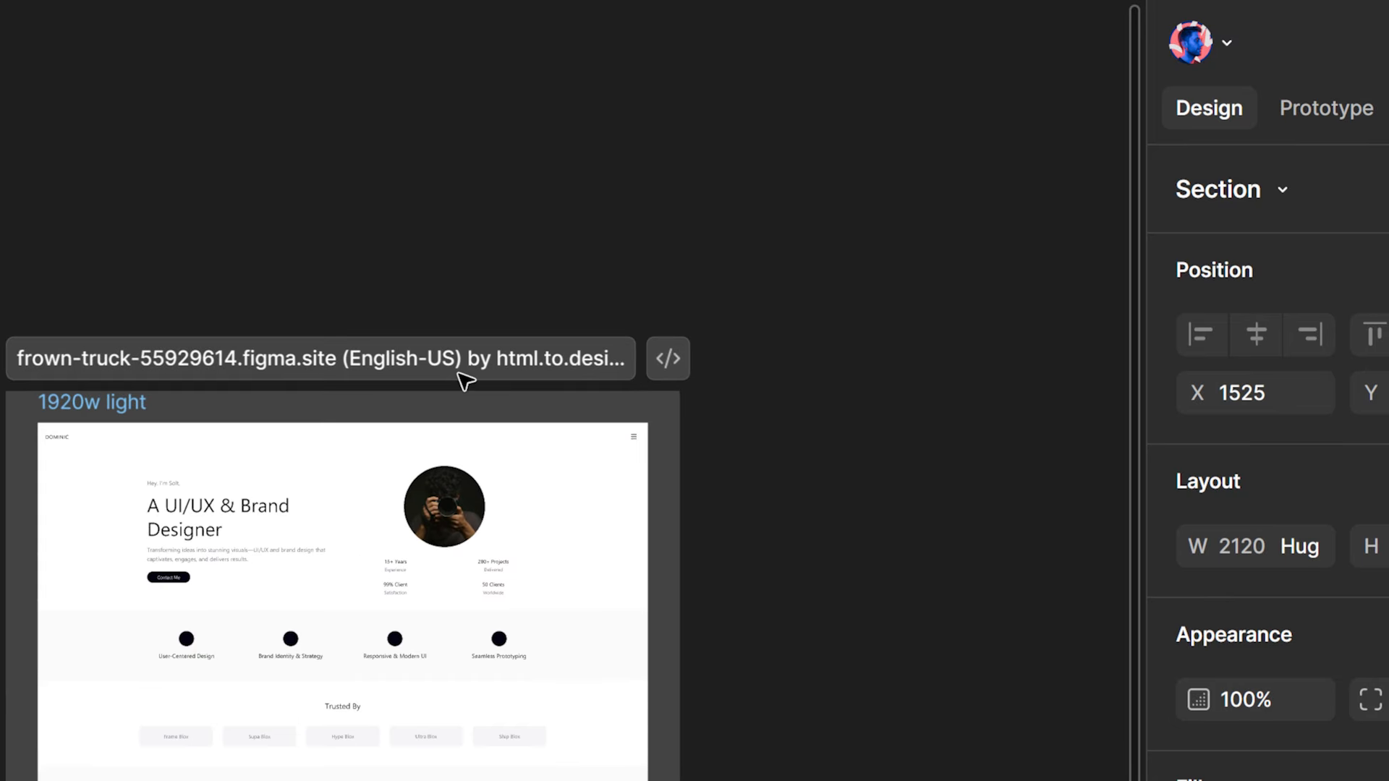
Move the imported section slightly closer to the original image and extend its height to 2477 so it encloses the whole page.
{"action": "left_click_drag", "start_coordinate": [457, 373], "coordinate": [430, 393]}
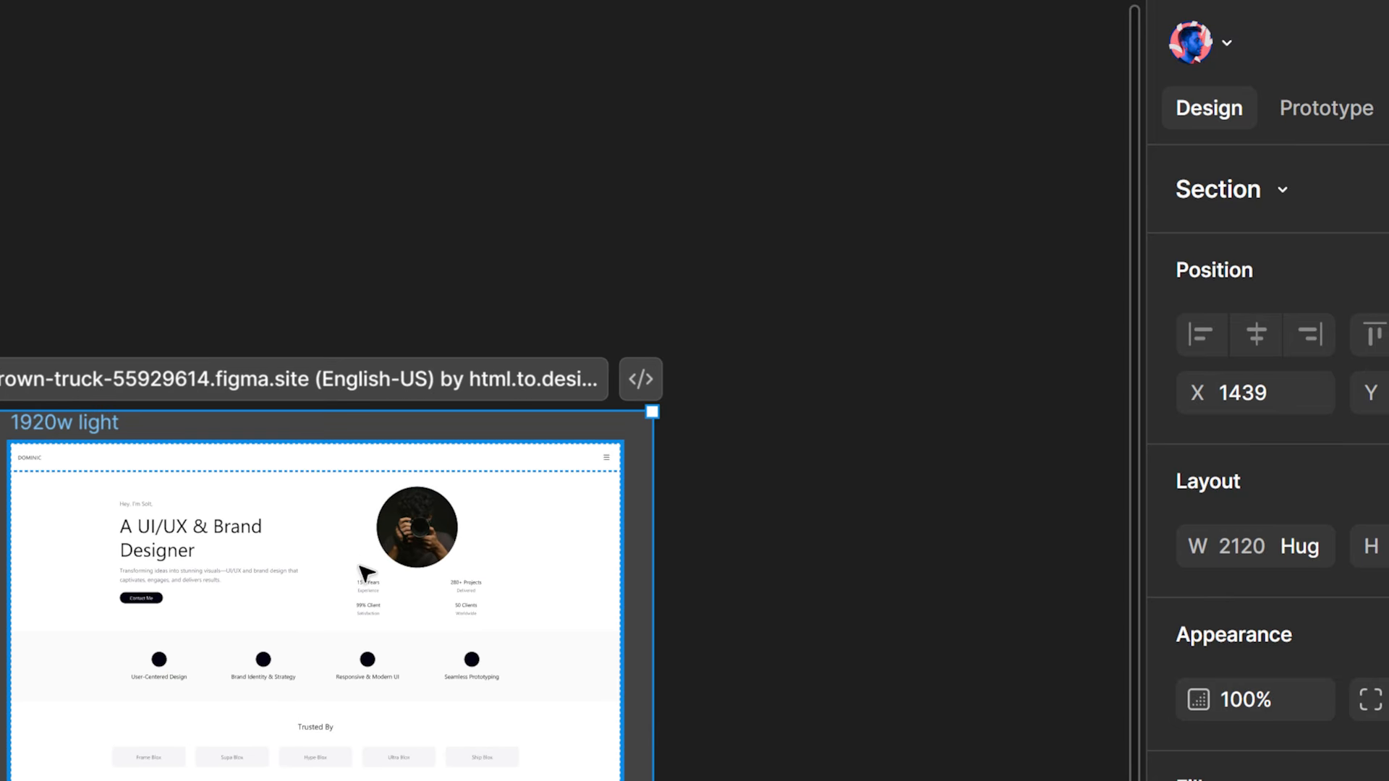
{"action": "scroll", "coordinate": [360, 564], "scroll_direction": "up", "scroll_amount": 8}
{"action": "scroll", "coordinate": [367, 578], "scroll_direction": "down", "scroll_amount": 7}
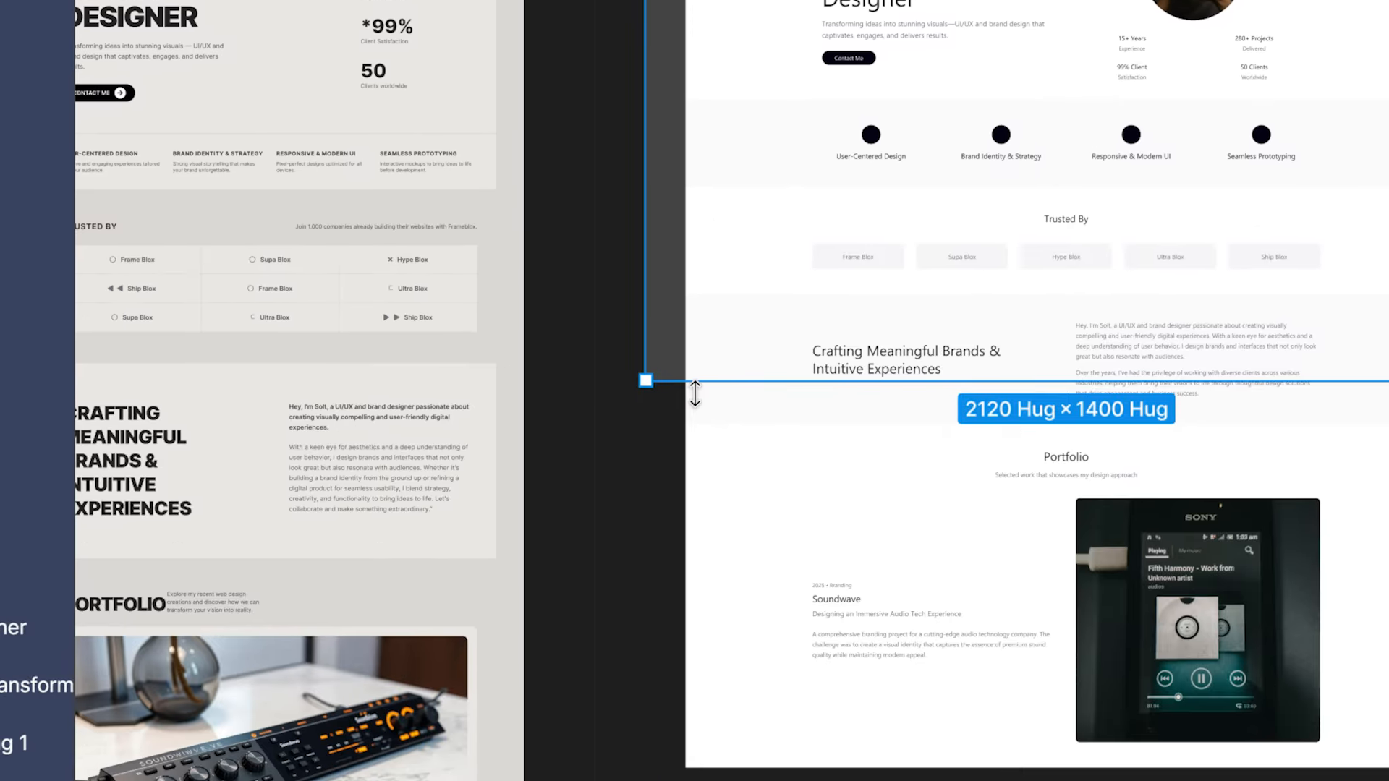
{"action": "left_click_drag", "start_coordinate": [695, 394], "coordinate": [714, 584]}
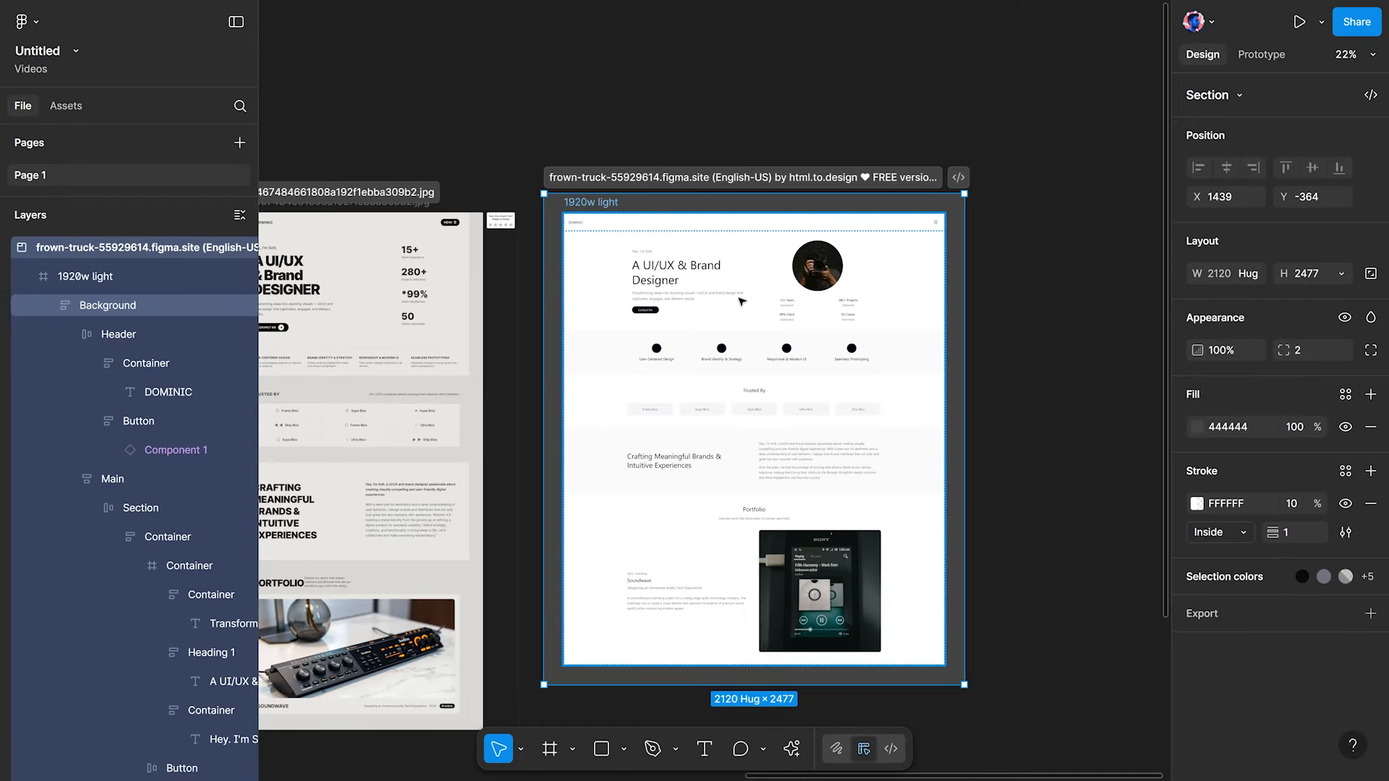
Examine the imported page's hero text containers and auto layout structure, and compare the whole page with the original image.
{"action": "left_click", "coordinate": [691, 278], "text": "ctrl"}
{"action": "scroll", "coordinate": [693, 291], "scroll_direction": "up", "scroll_amount": 4}
{"action": "left_click", "coordinate": [724, 316]}
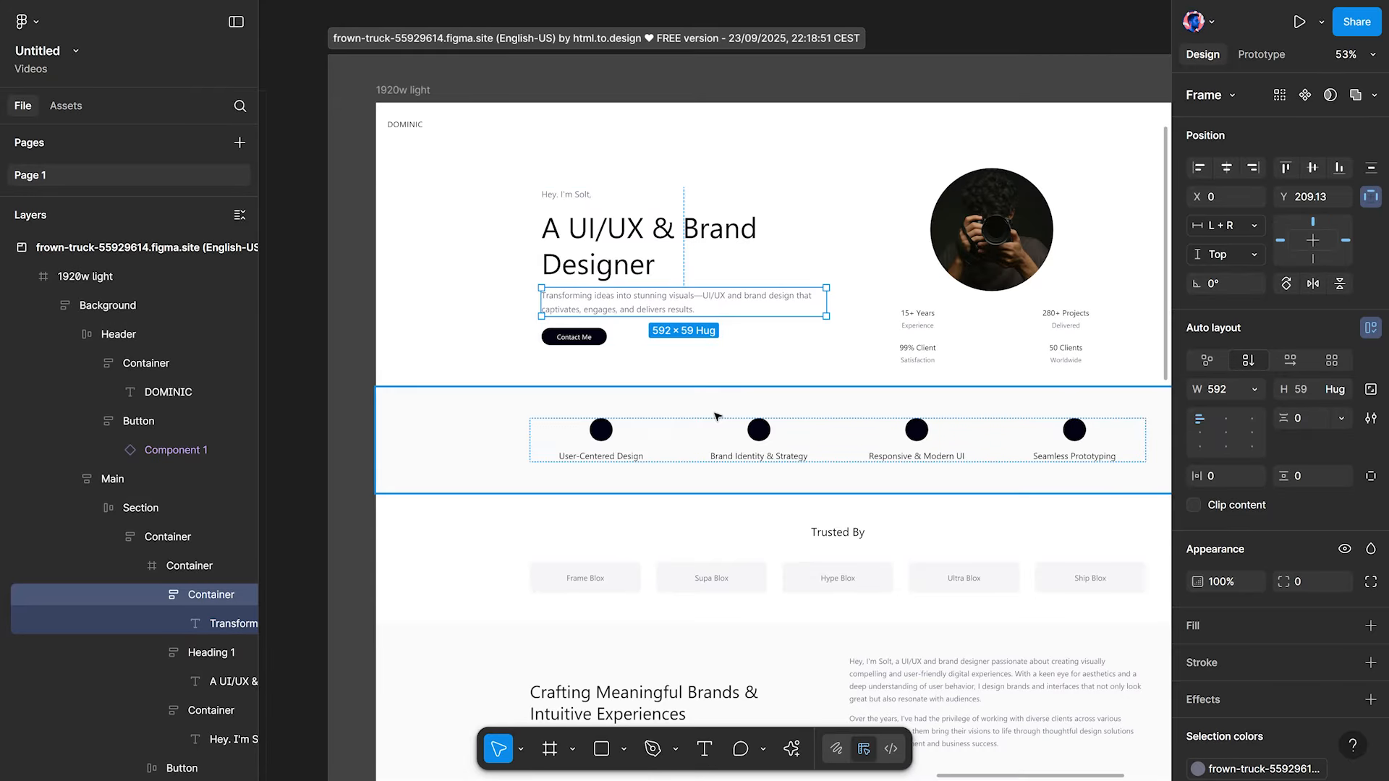
{"action": "scroll", "coordinate": [609, 370], "scroll_direction": "down", "scroll_amount": 4}
{"action": "scroll", "coordinate": [612, 335], "scroll_direction": "up", "scroll_amount": 4}
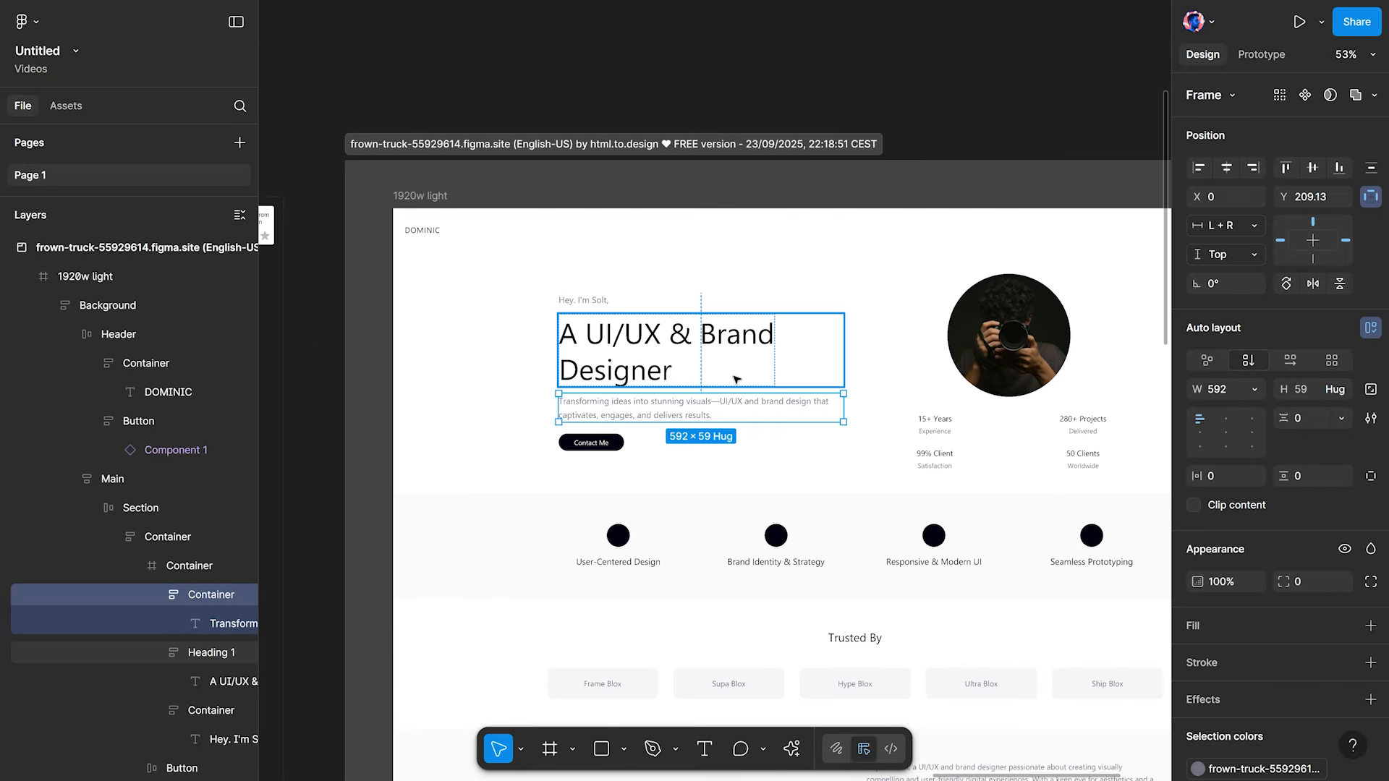
{"action": "scroll", "coordinate": [736, 379], "scroll_direction": "down", "scroll_amount": 5}
{"action": "left_click", "coordinate": [843, 274]}
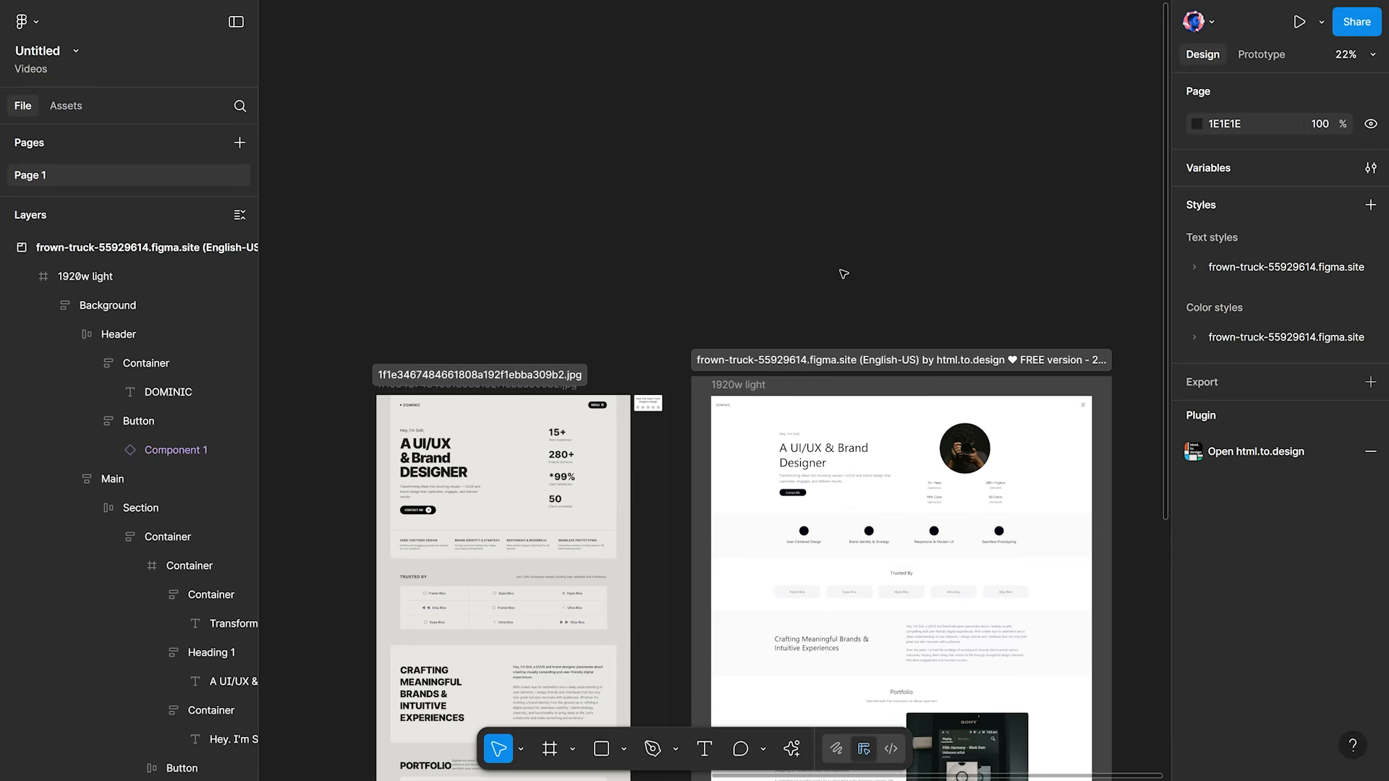
{"action": "scroll", "coordinate": [843, 273], "scroll_direction": "down", "scroll_amount": 3}
{"action": "scroll", "coordinate": [843, 273], "scroll_direction": "right", "scroll_amount": 3}
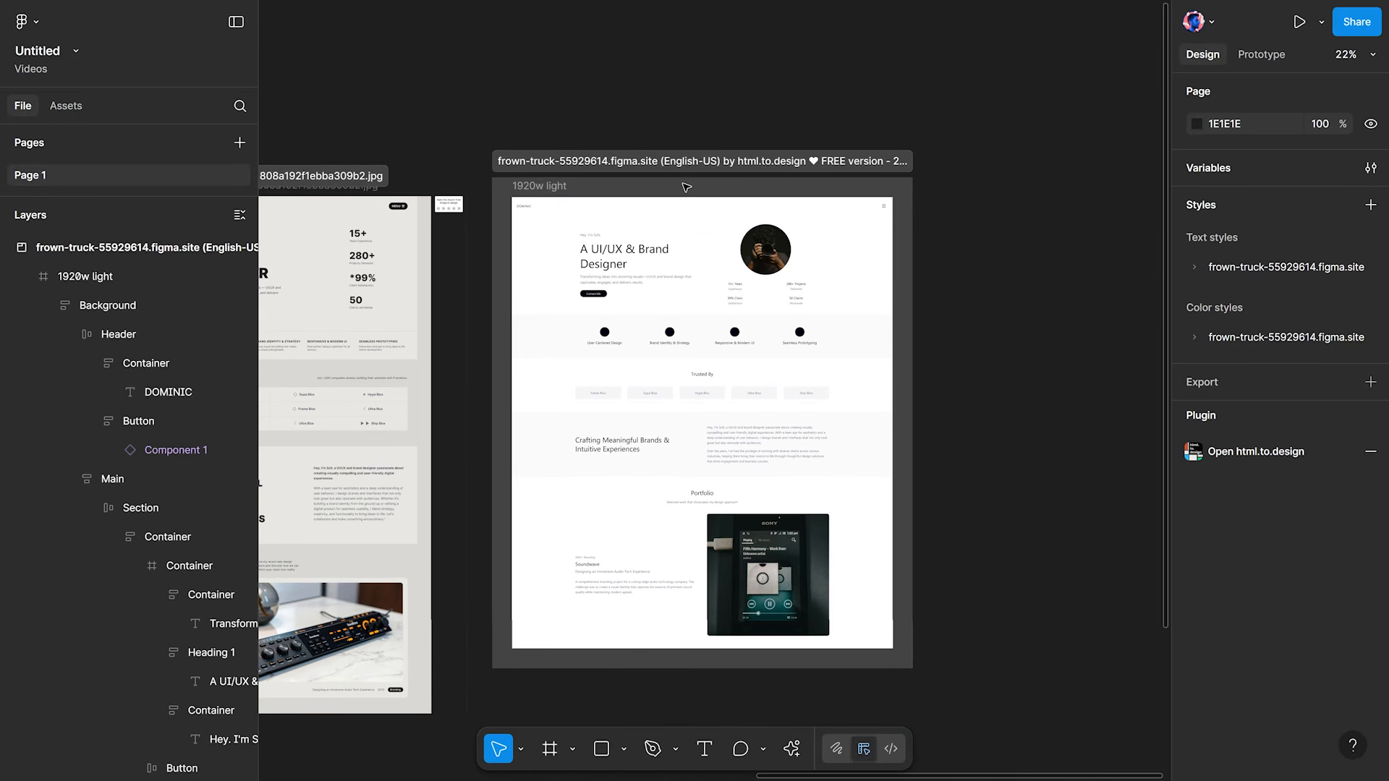
{"action": "scroll", "coordinate": [793, 372], "scroll_direction": "up", "scroll_amount": 3}
{"action": "scroll", "coordinate": [792, 373], "scroll_direction": "left", "scroll_amount": 2}
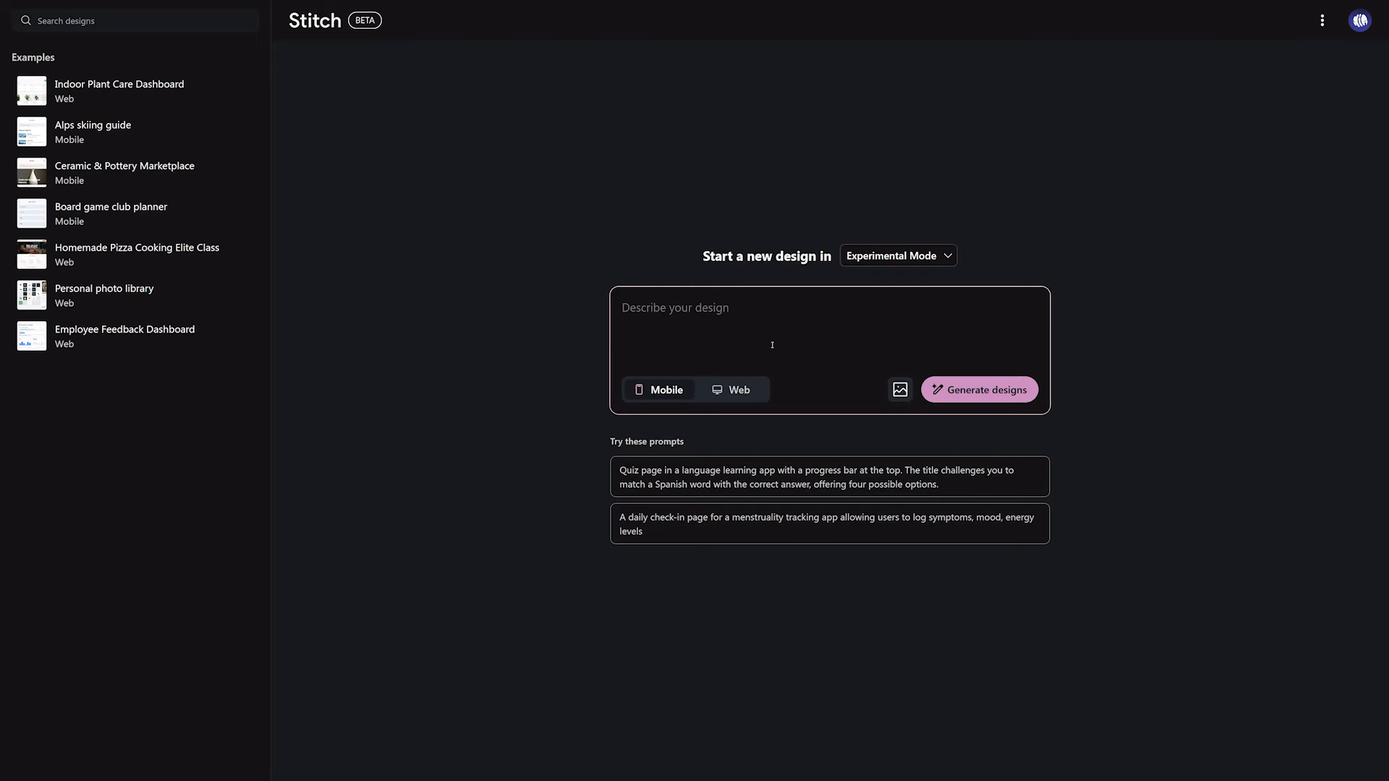
Switch to Stitch and open the choice of design modes for a new design.
{"action": "left_click", "coordinate": [931, 261]}
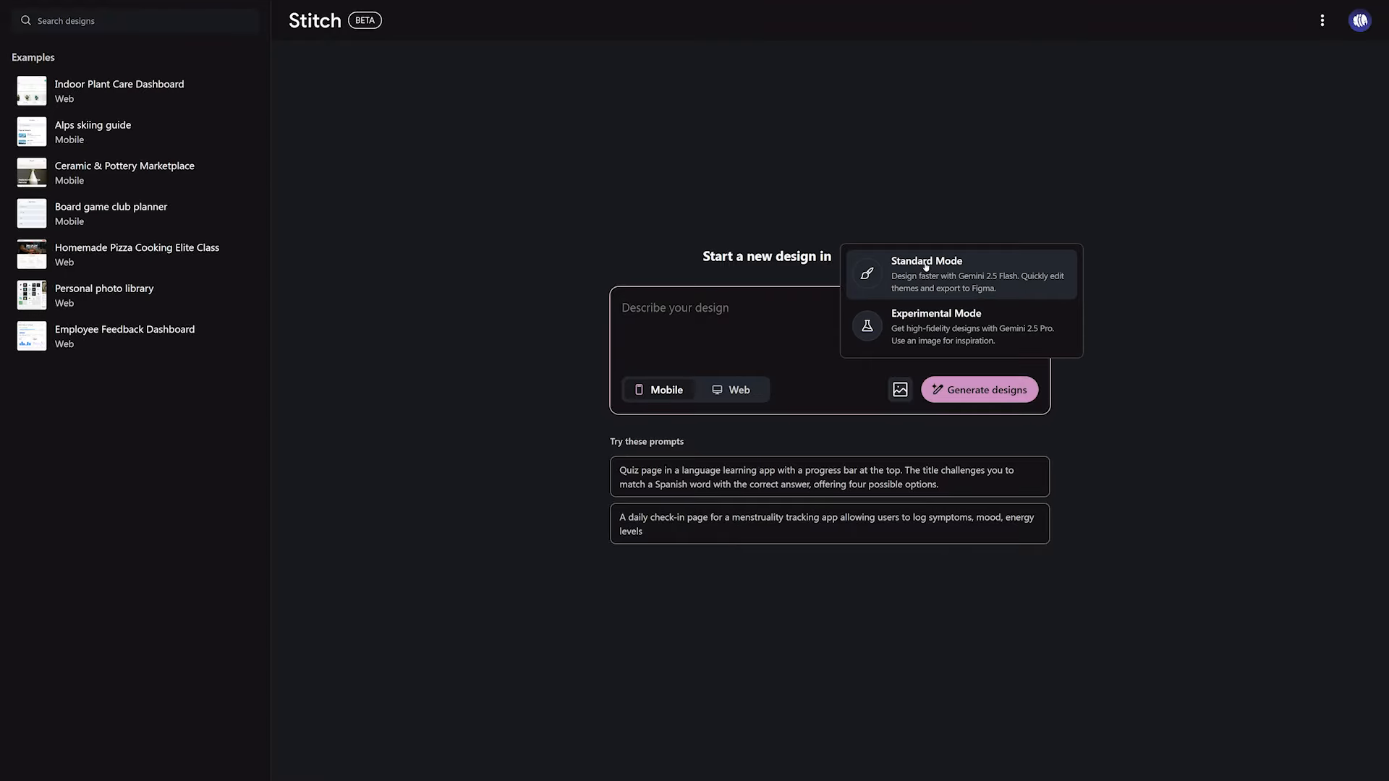